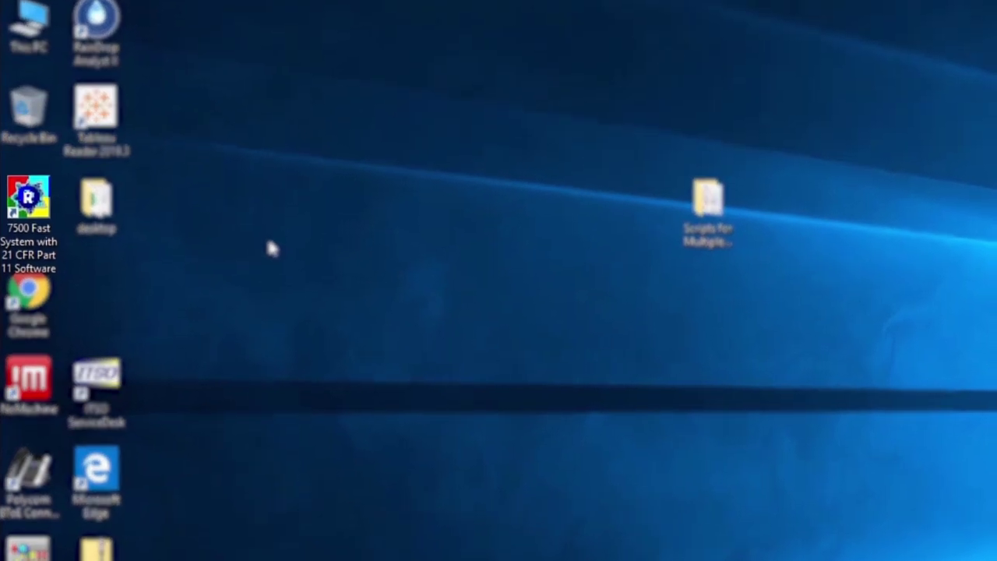
Launch the 7500 Fast System software and start a new document with the Standard 7500 run mode
{"action": "double_click", "coordinate": [44, 193]}
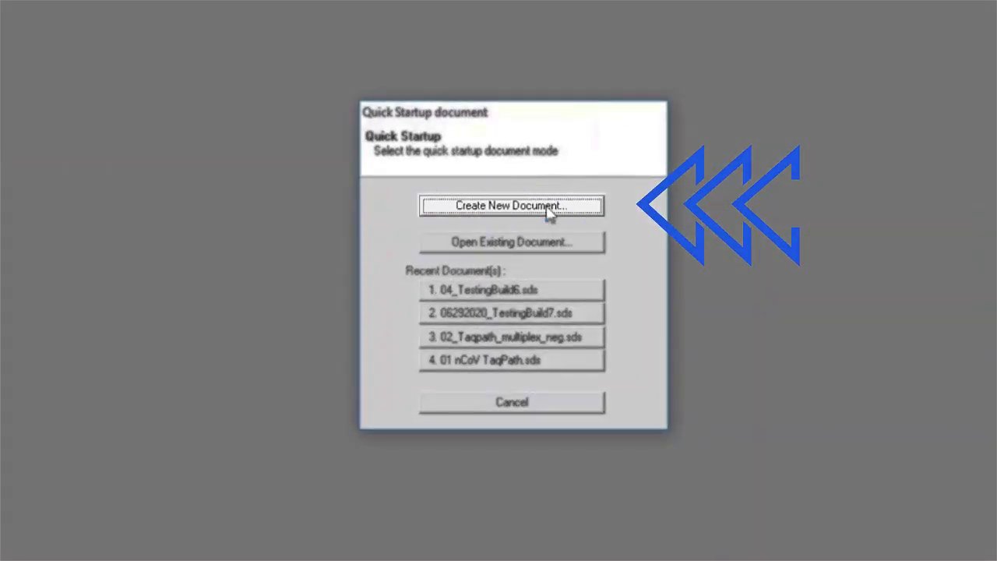
{"action": "left_click", "coordinate": [548, 210]}
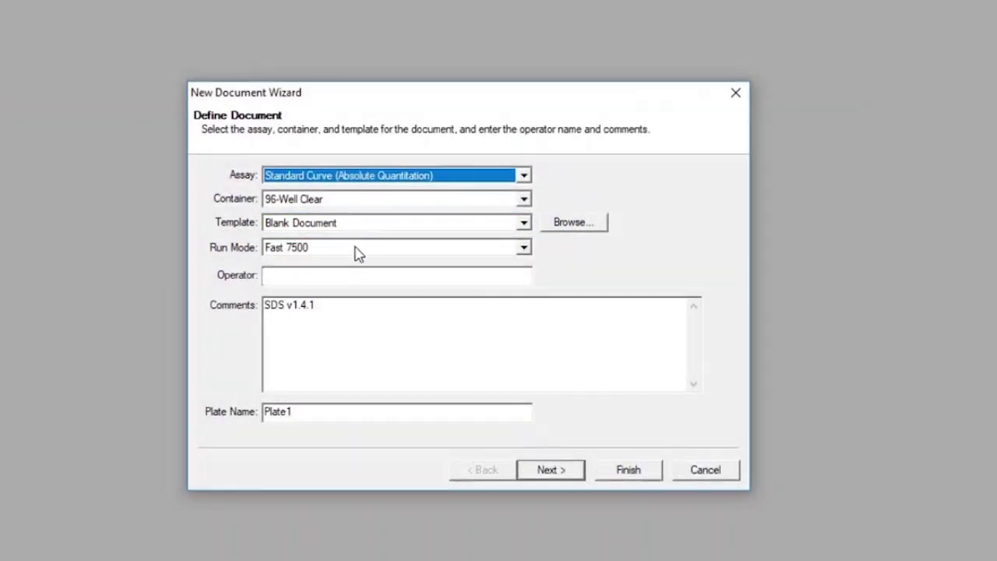
{"action": "left_click", "coordinate": [350, 250]}
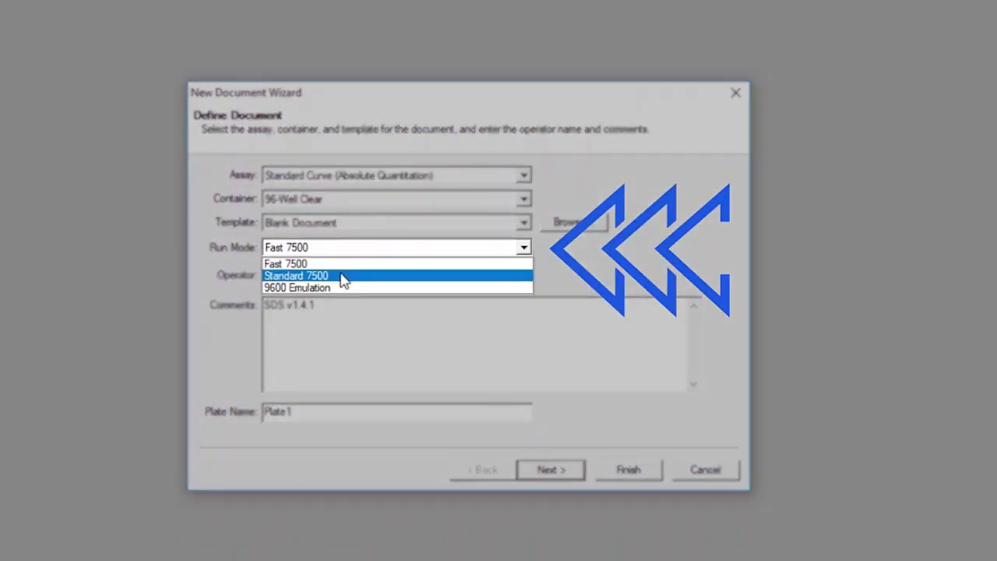
{"action": "left_click", "coordinate": [344, 276]}
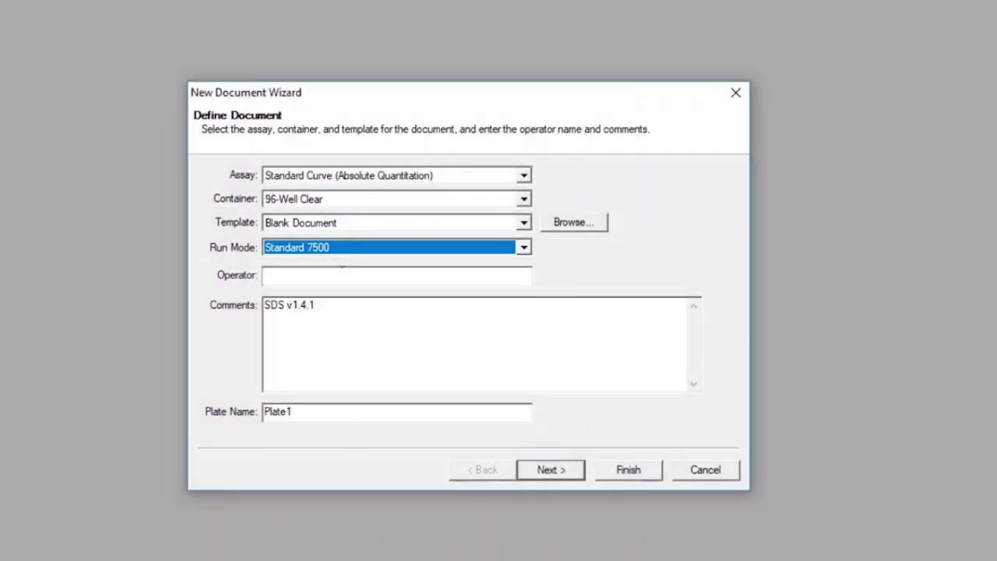
Enter Testing as the operator and Test plate 1 as the plate name, and proceed to detector selection
{"action": "left_click", "coordinate": [341, 269]}
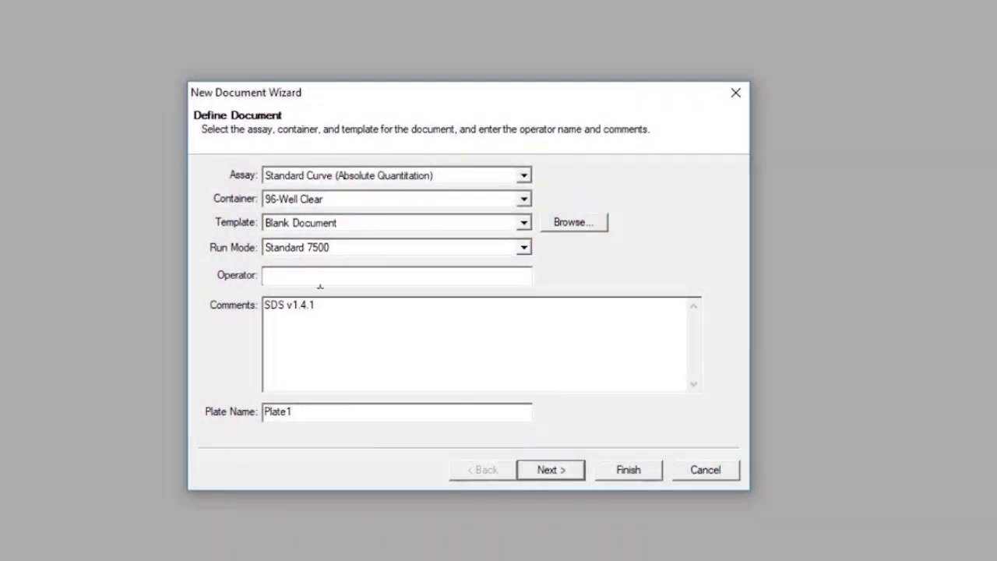
{"action": "type", "text": "Testinn"}
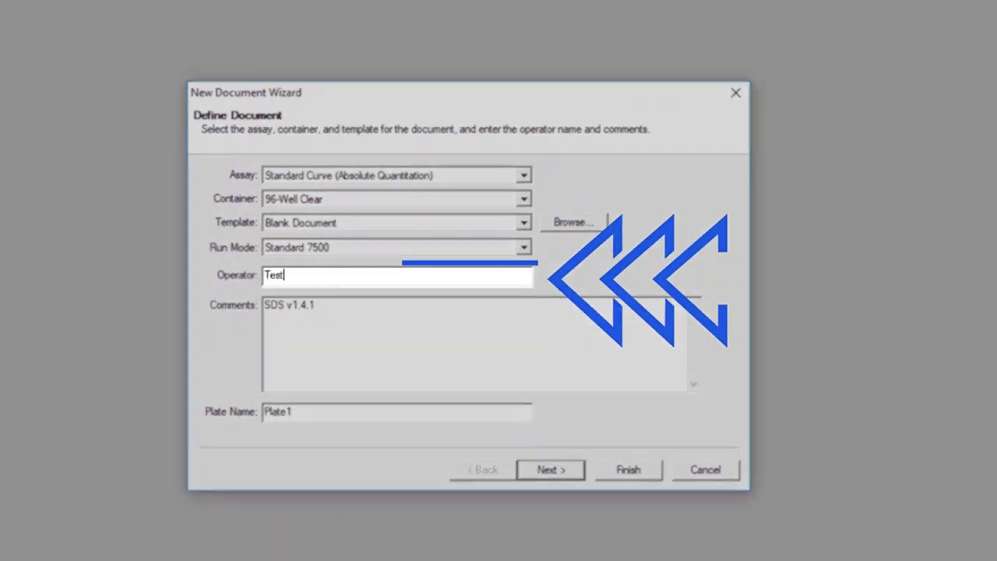
{"action": "key", "text": "BackSpace"}
{"action": "key", "text": "BackSpace"}
{"action": "type", "text": "ng"}
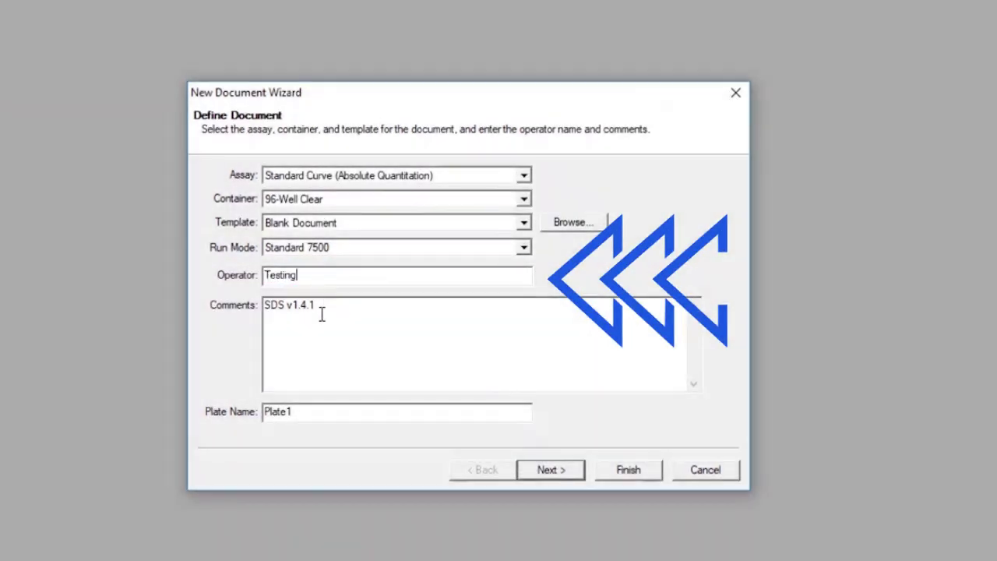
{"action": "left_click", "coordinate": [321, 314]}
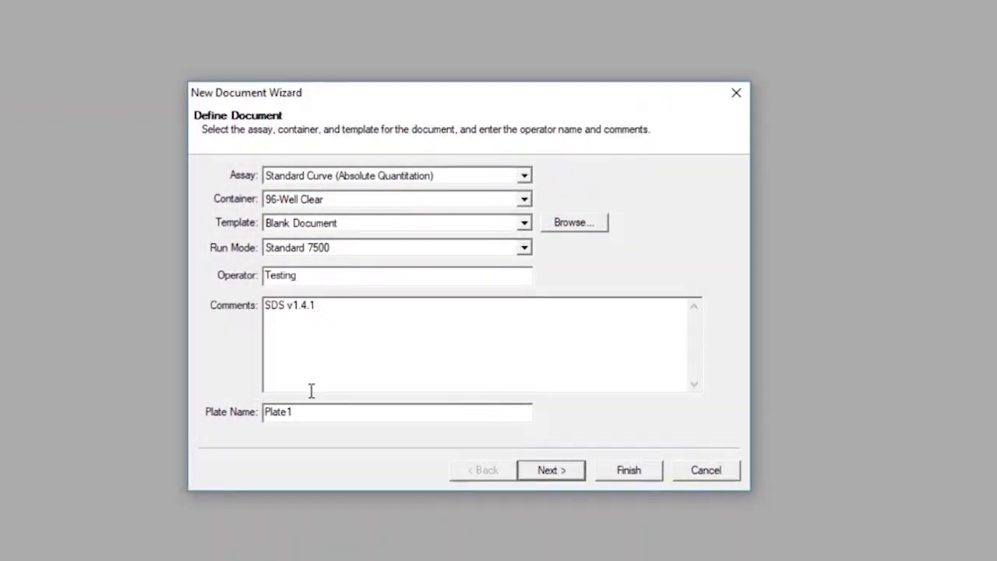
{"action": "left_click_drag", "start_coordinate": [296, 415], "coordinate": [219, 409]}
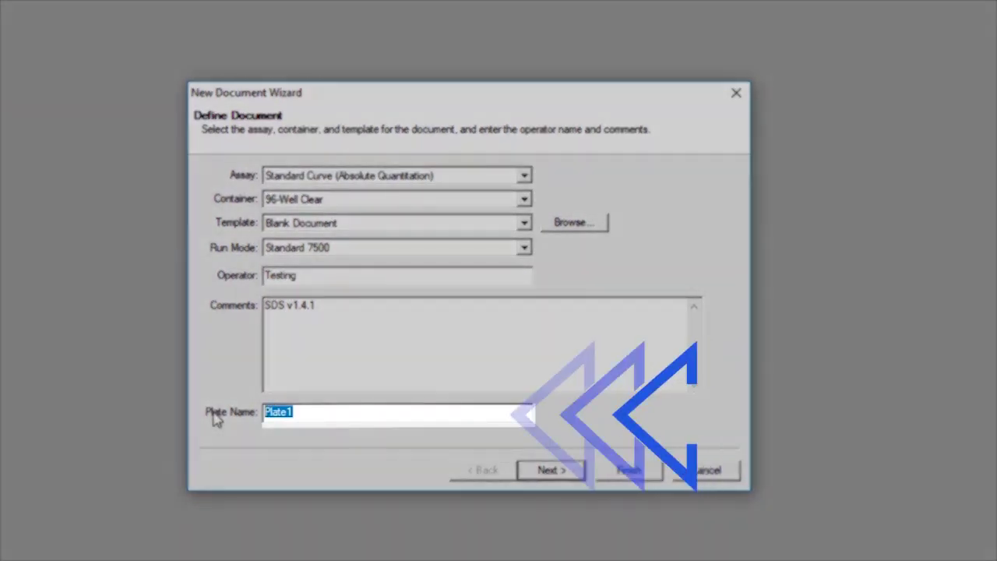
{"action": "type", "text": "Test plate"}
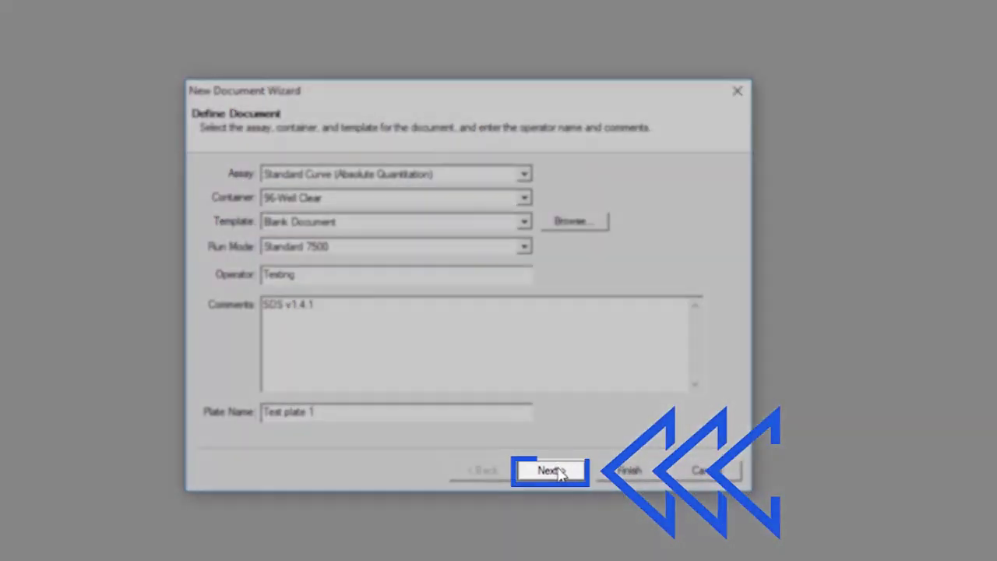
{"action": "left_click", "coordinate": [552, 470]}
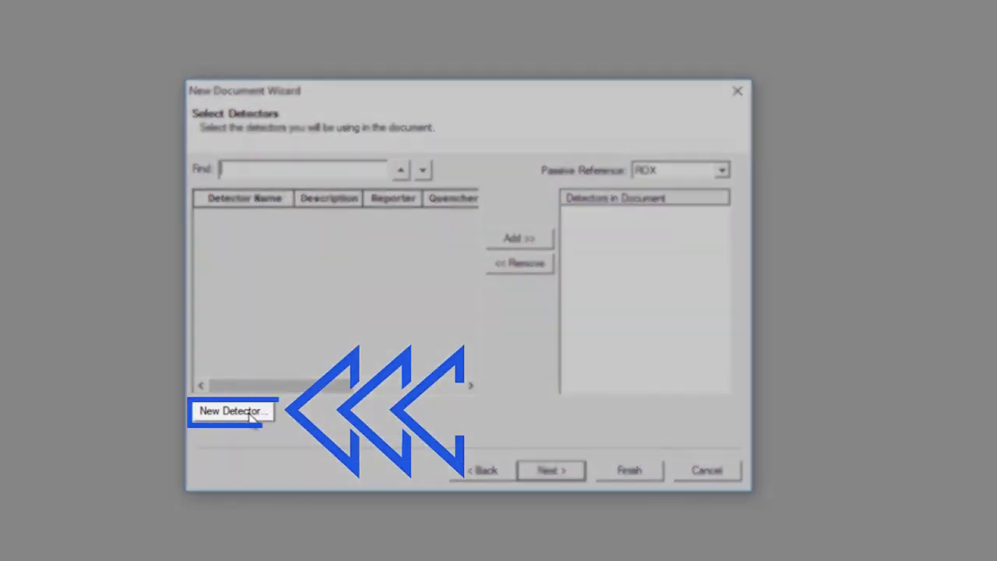
Create a new detector named InfA_m with an orange color and continue to another blank detector
{"action": "left_click", "coordinate": [251, 417]}
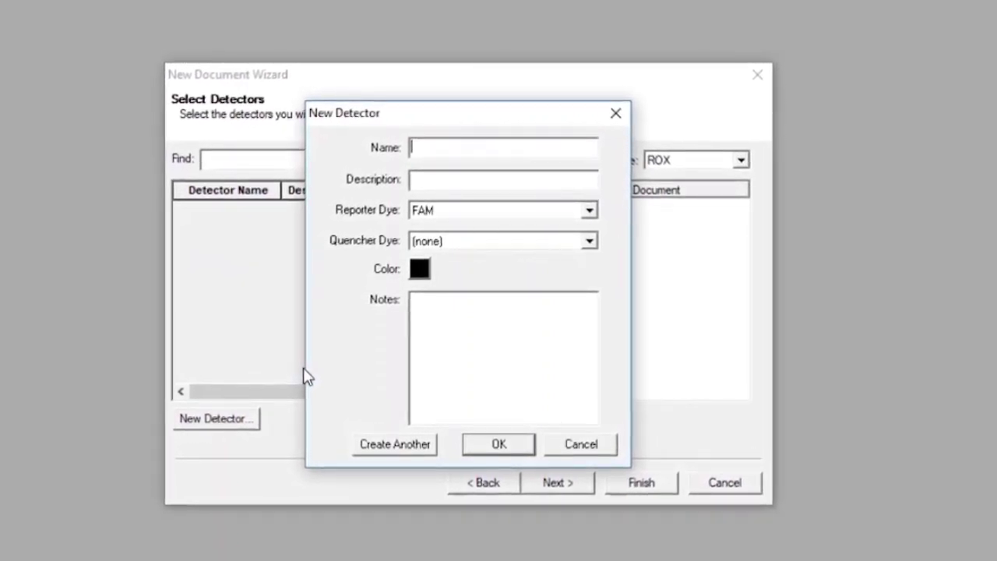
{"action": "type", "text": "Inf"}
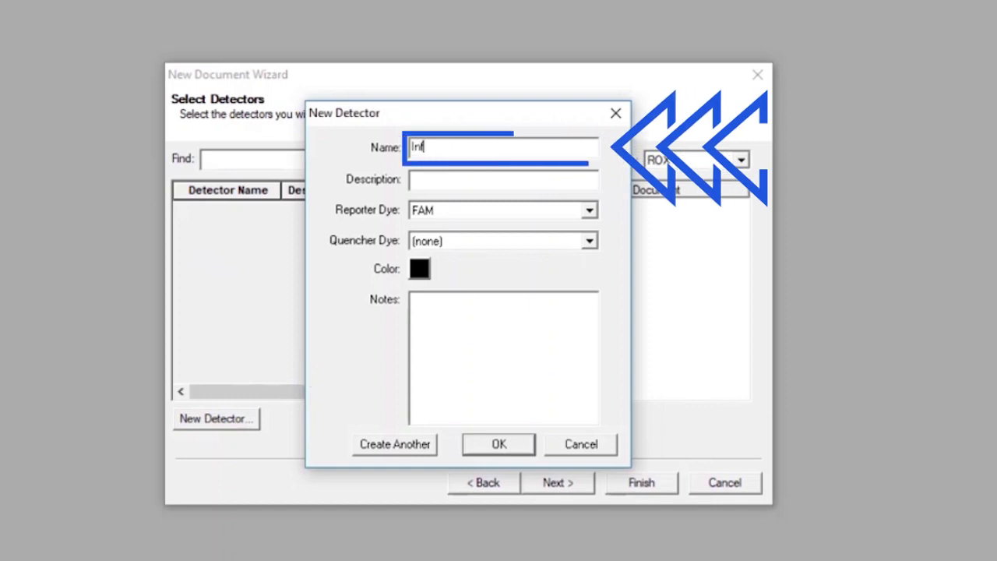
{"action": "type", "text": "A_m"}
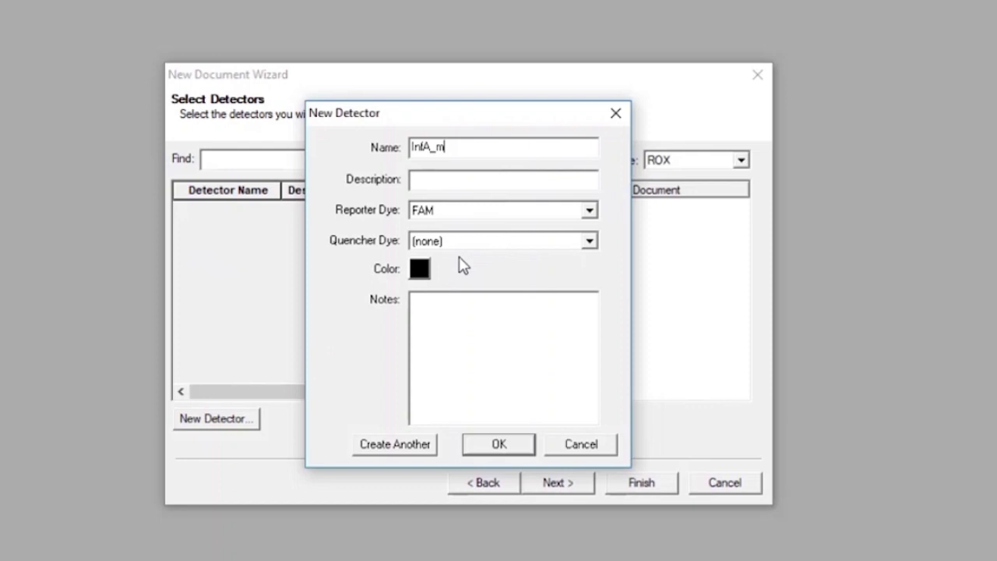
{"action": "left_click", "coordinate": [420, 270]}
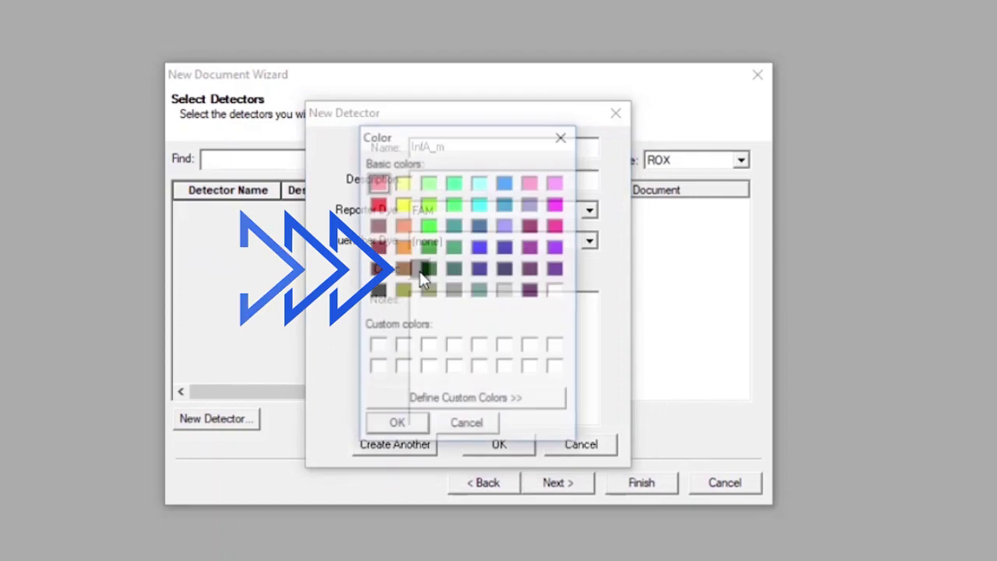
{"action": "left_click", "coordinate": [403, 247]}
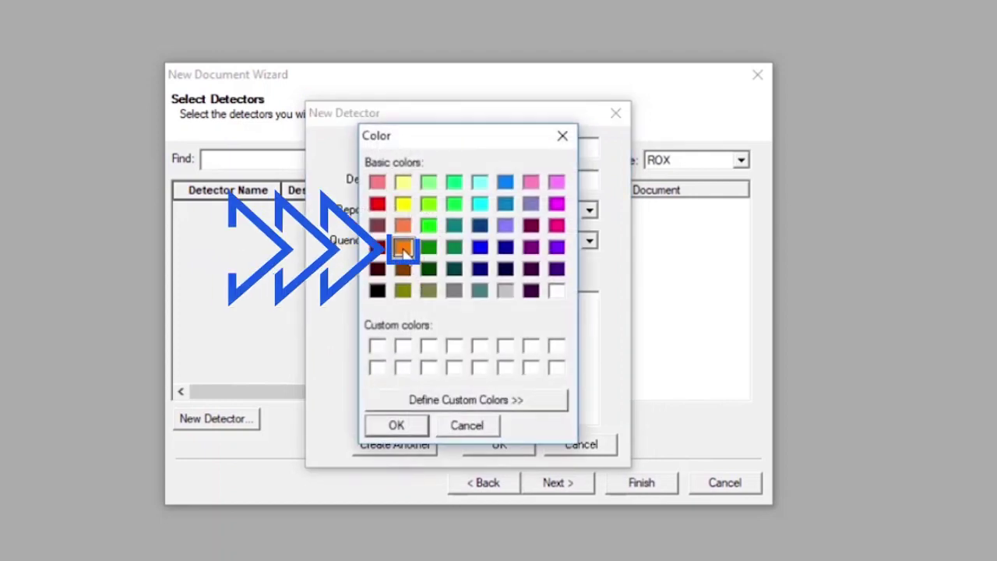
{"action": "left_click", "coordinate": [419, 429]}
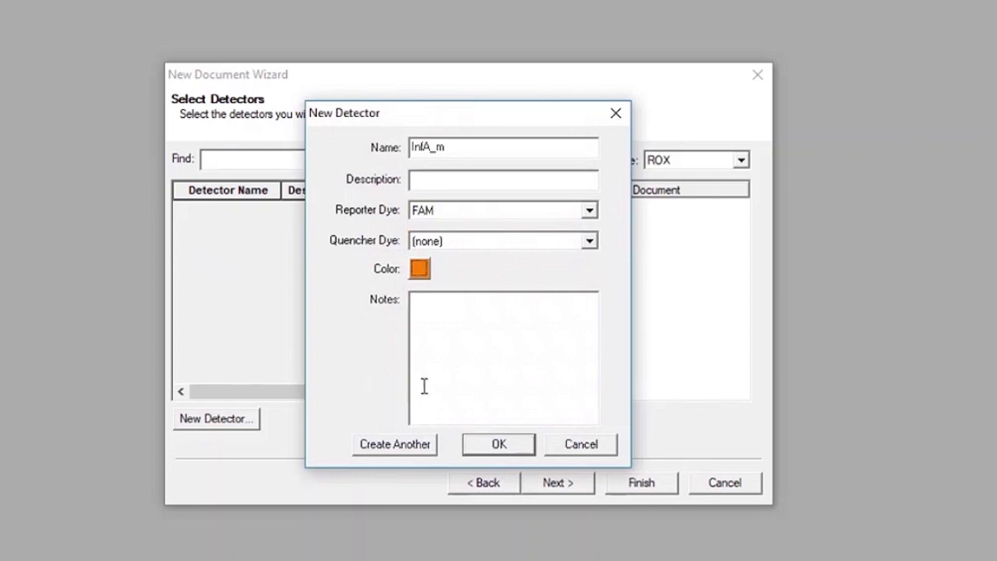
{"action": "left_click", "coordinate": [428, 451]}
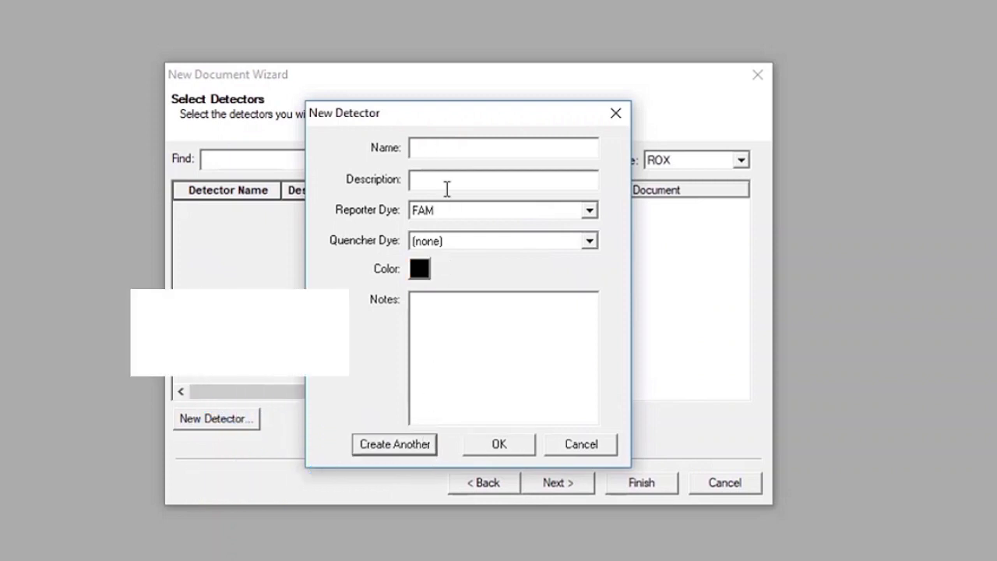
Define the detector InfB_y with reporter dye YAKIMA YELLOW and bright green color, and continue to another blank detector
{"action": "left_click", "coordinate": [446, 148]}
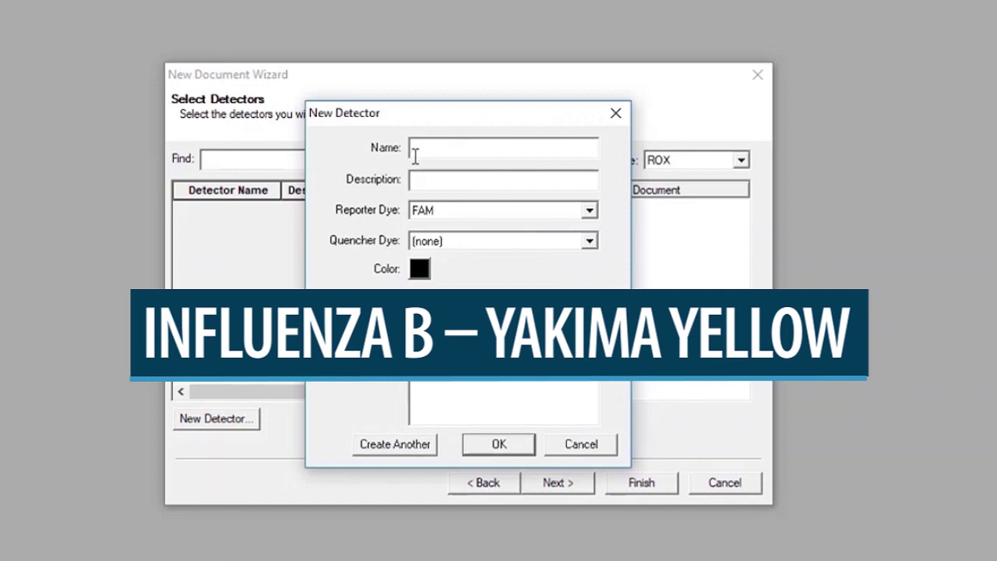
{"action": "type", "text": "Inf"}
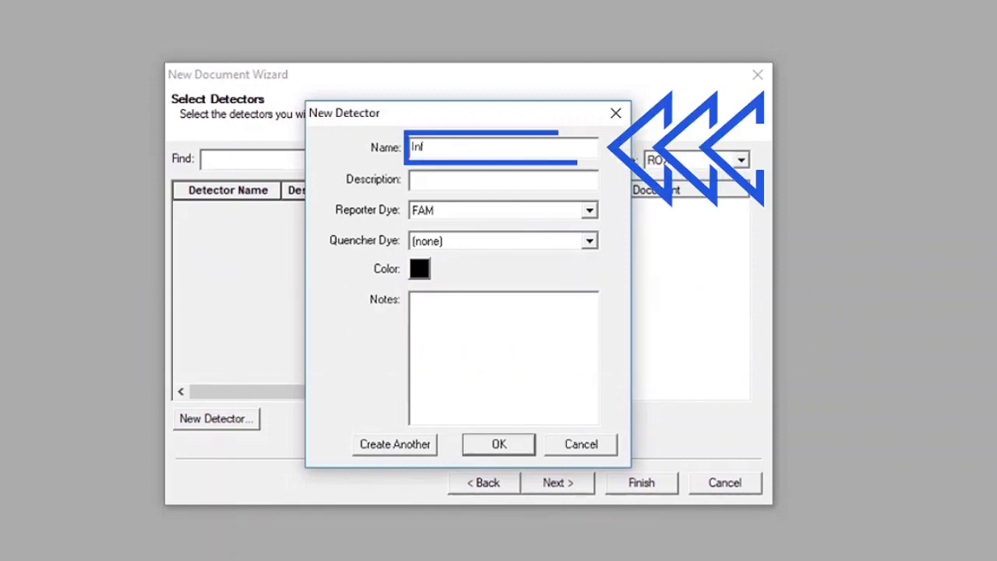
{"action": "type", "text": "B_y"}
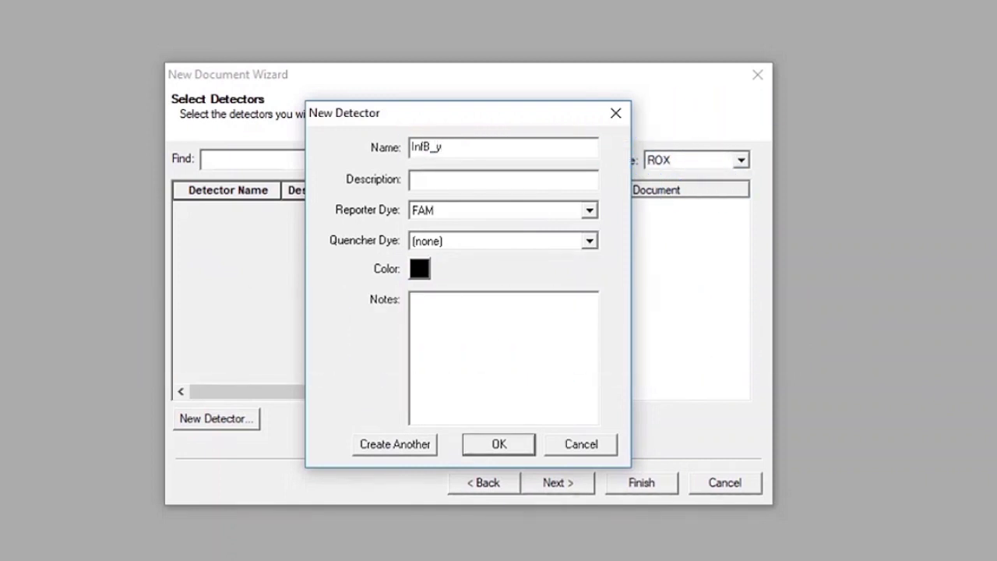
{"action": "left_click", "coordinate": [449, 215]}
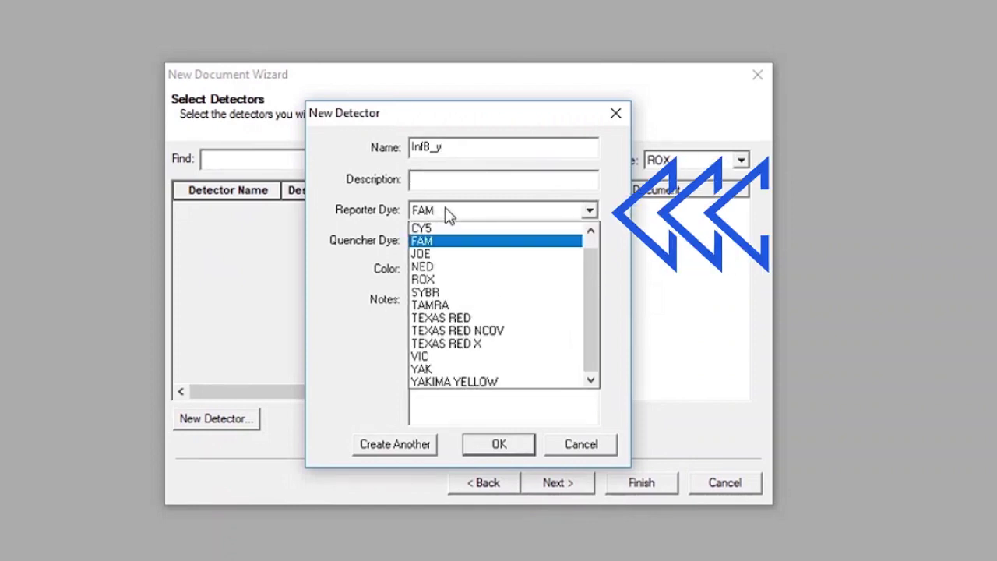
{"action": "left_click", "coordinate": [450, 382]}
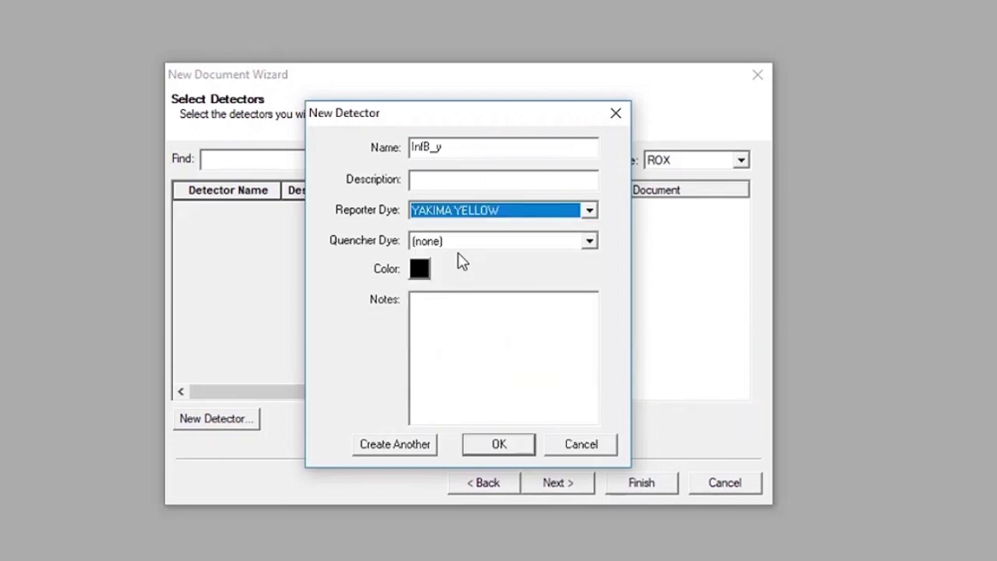
{"action": "left_click", "coordinate": [420, 269]}
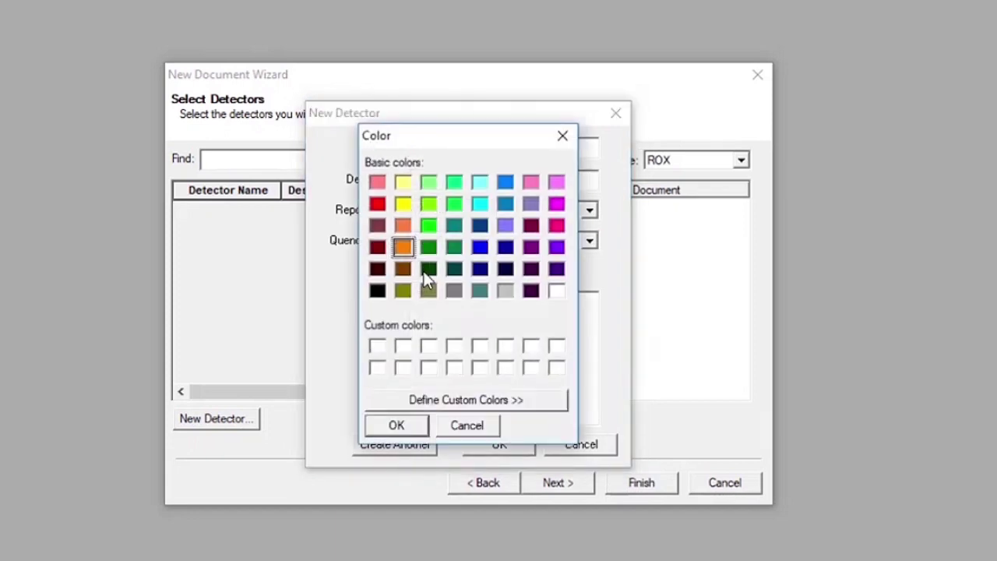
{"action": "left_click", "coordinate": [433, 229]}
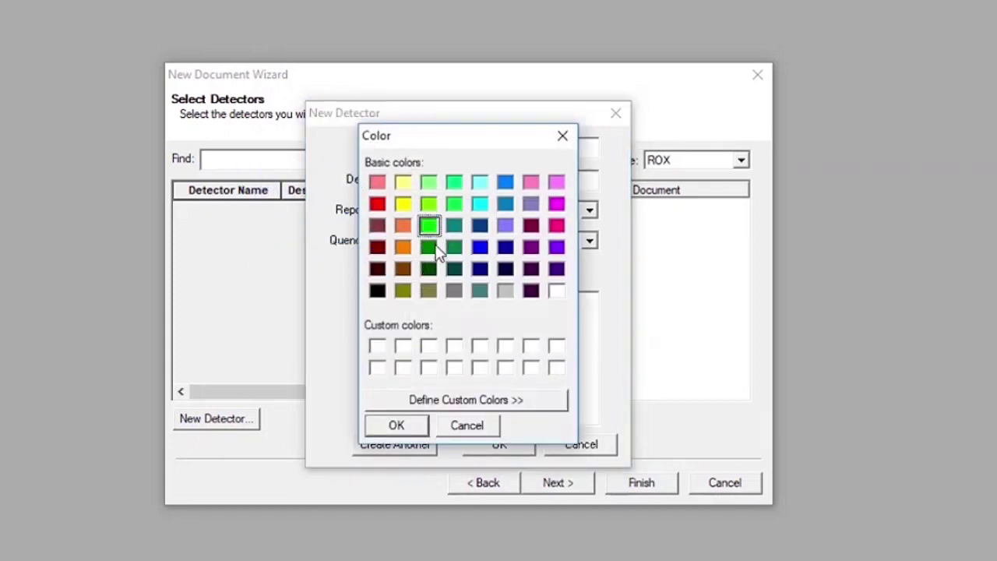
{"action": "left_click", "coordinate": [410, 431]}
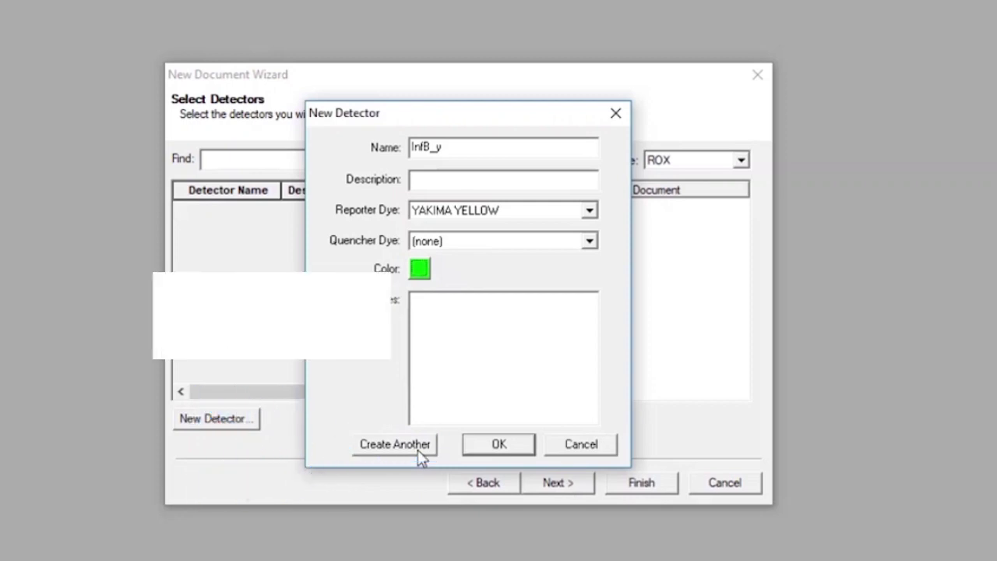
{"action": "left_click", "coordinate": [419, 452]}
Define a third detector named SC2_t with reporter dye TEXAS RED X and red color
{"action": "left_click", "coordinate": [449, 151]}
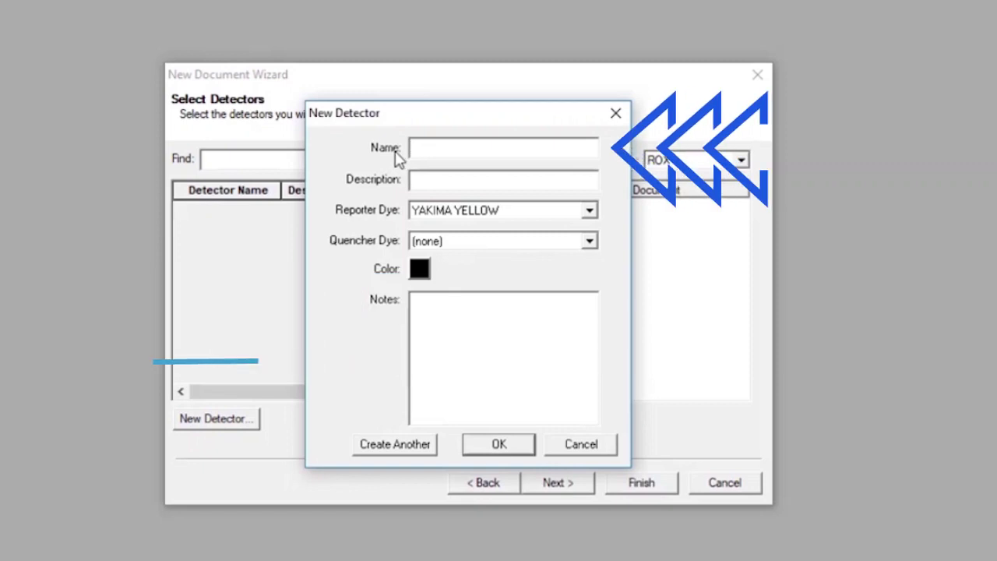
{"action": "type", "text": "SC"}
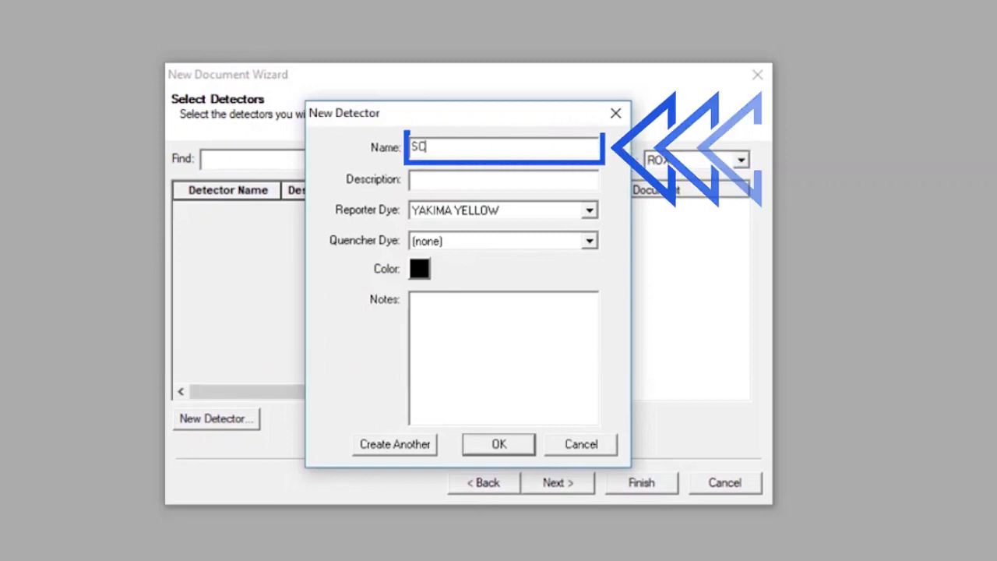
{"action": "type", "text": "2_t"}
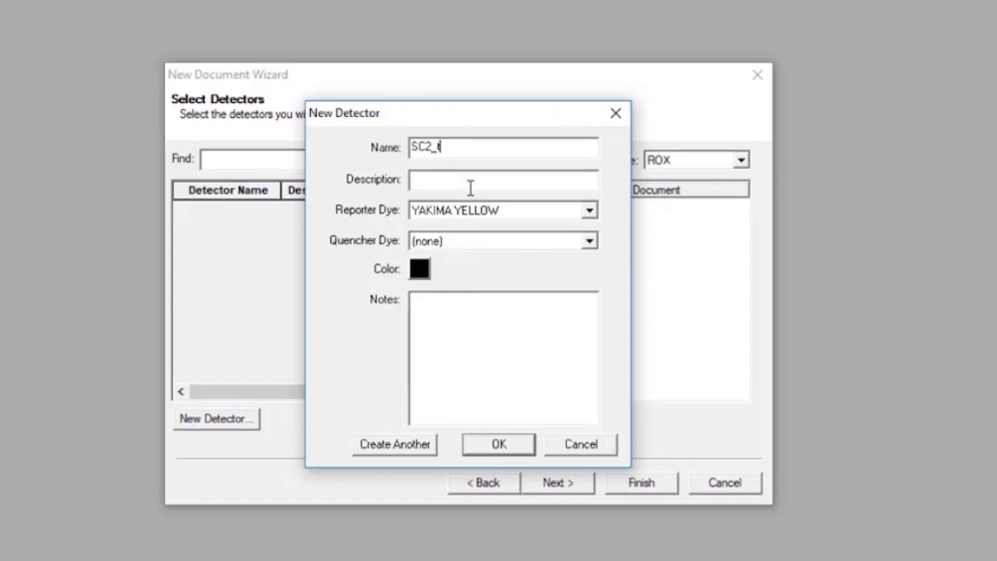
{"action": "left_click", "coordinate": [508, 220]}
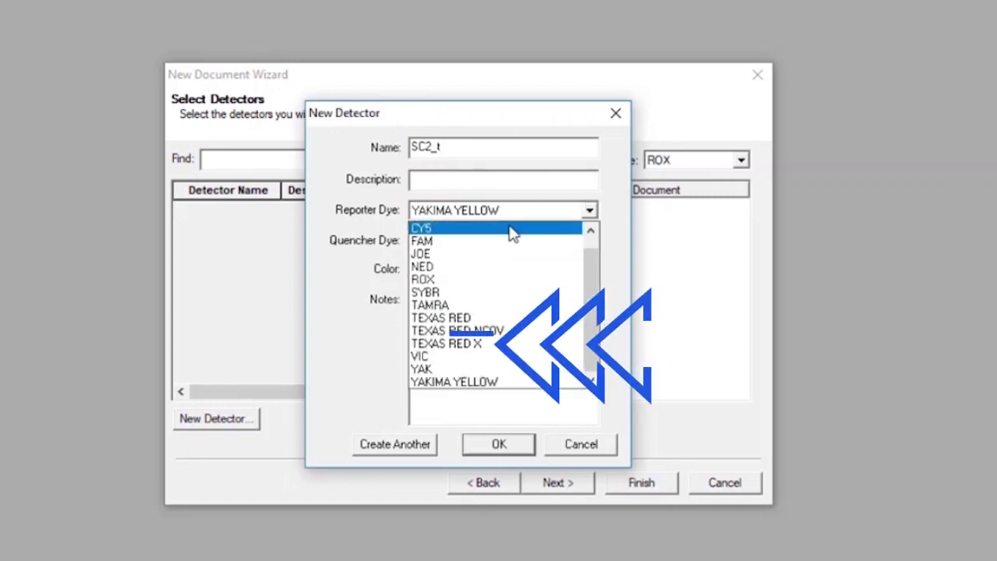
{"action": "left_click", "coordinate": [482, 343]}
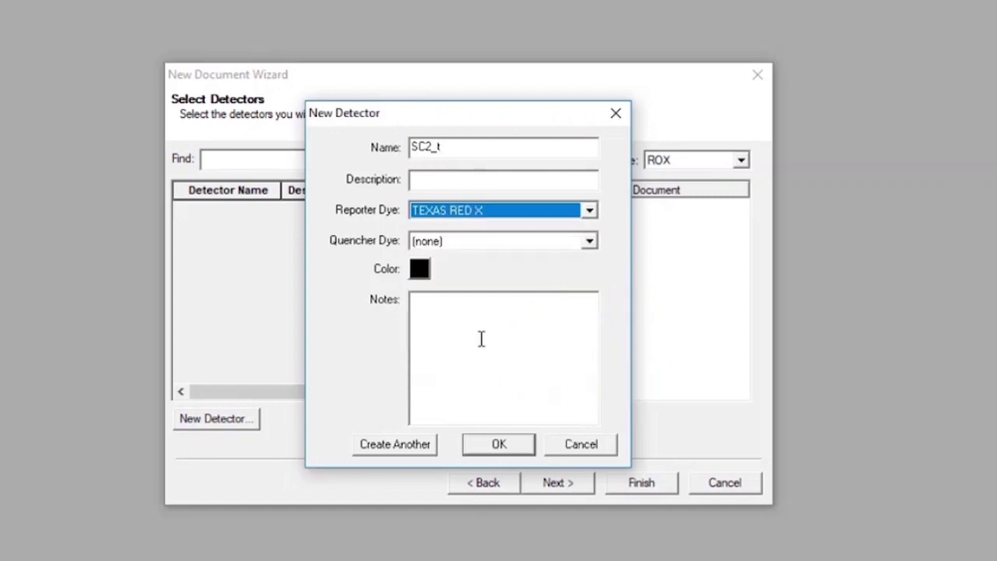
{"action": "left_click", "coordinate": [420, 269]}
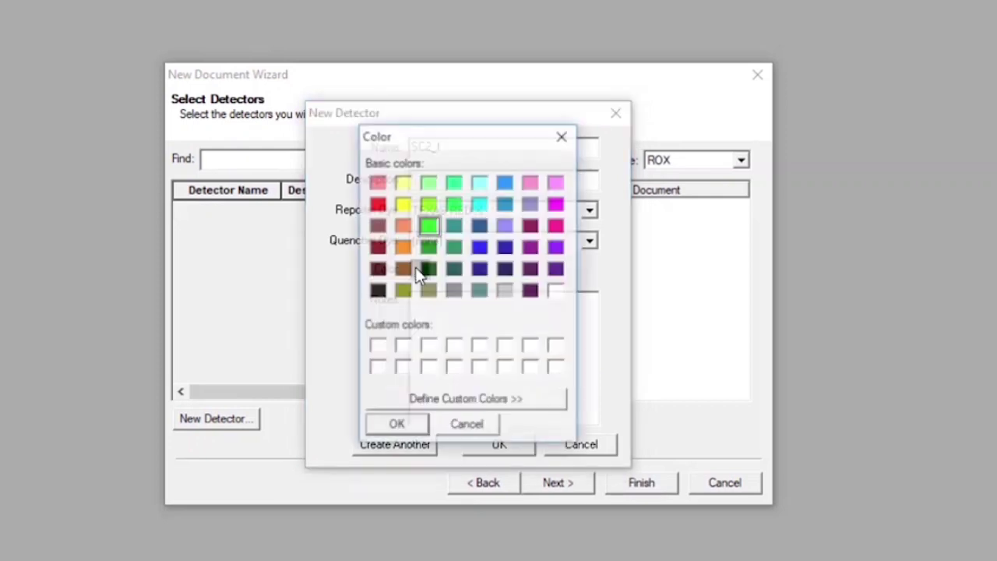
{"action": "left_click", "coordinate": [381, 206]}
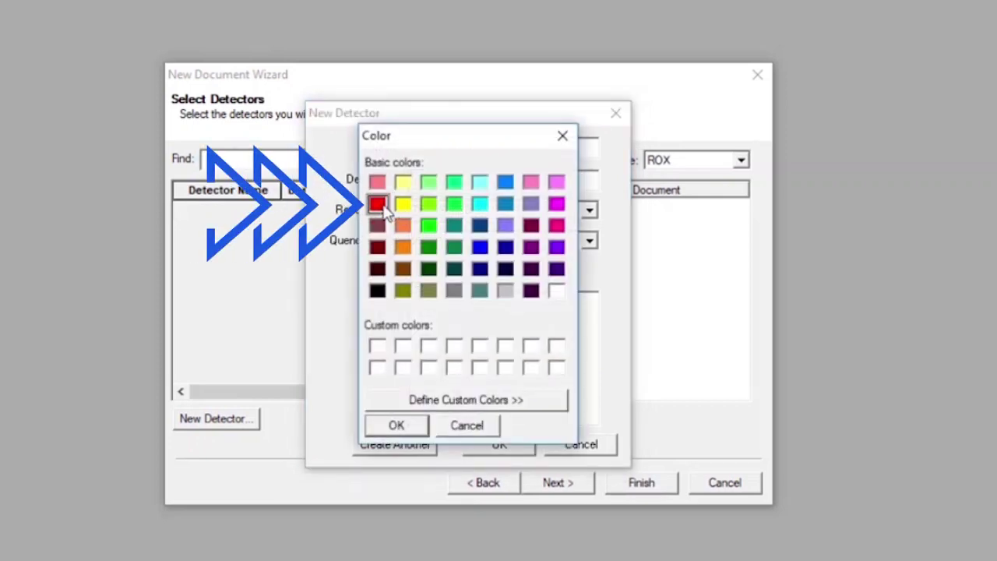
{"action": "left_click", "coordinate": [410, 423]}
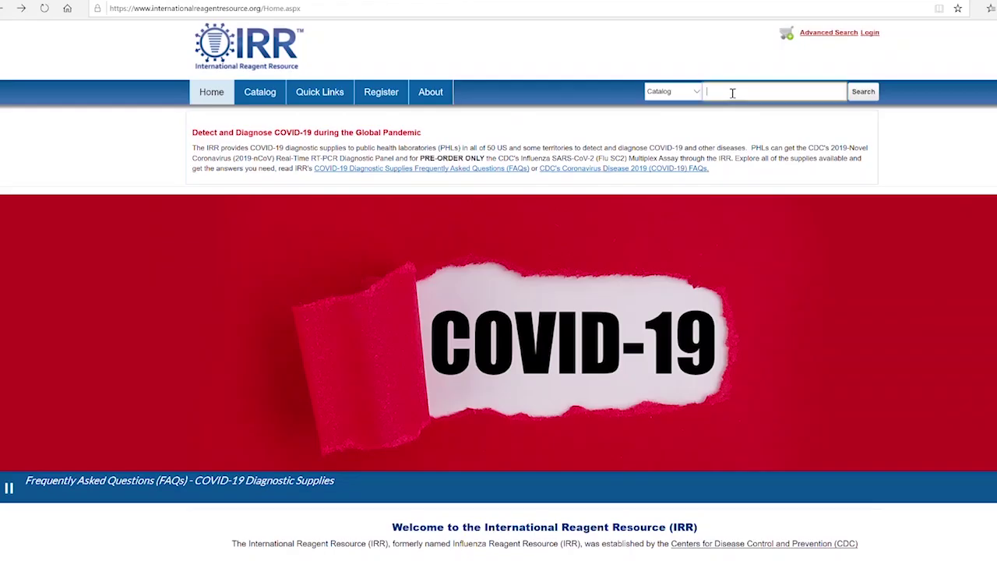
Search the International Reagent Resource website's catalog for TEXAS RED X
{"action": "type", "text": "TEXAS RED X"}
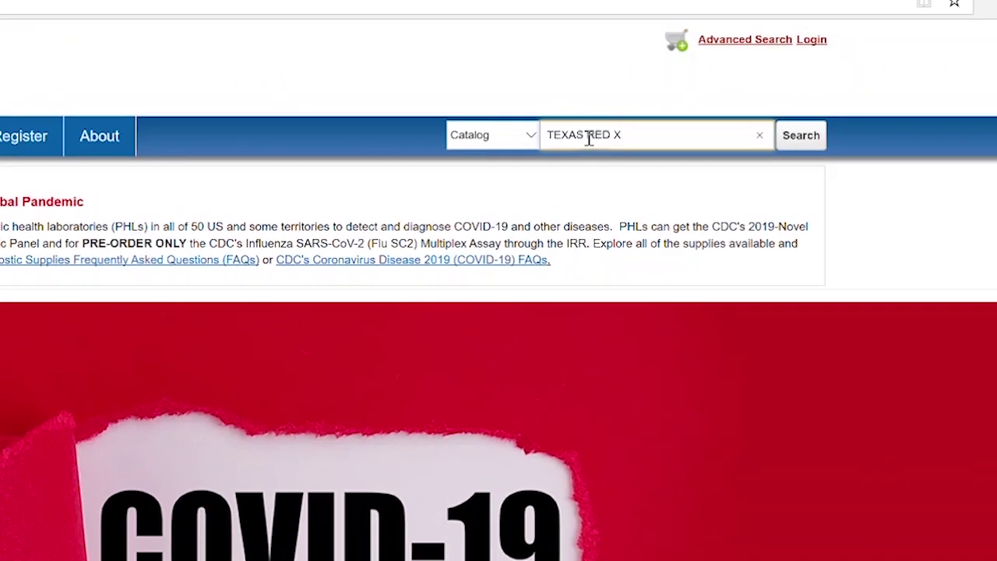
{"action": "key", "text": "Return"}
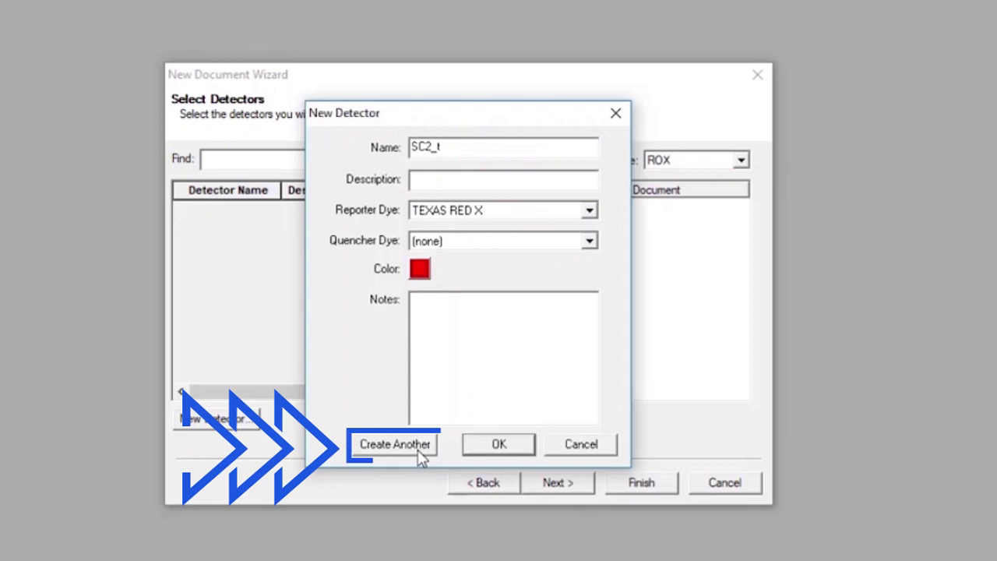
Back in the SDS software, create a fourth detector named RP_m with reporter dye CY5 and finish defining detectors
{"action": "left_click", "coordinate": [418, 450]}
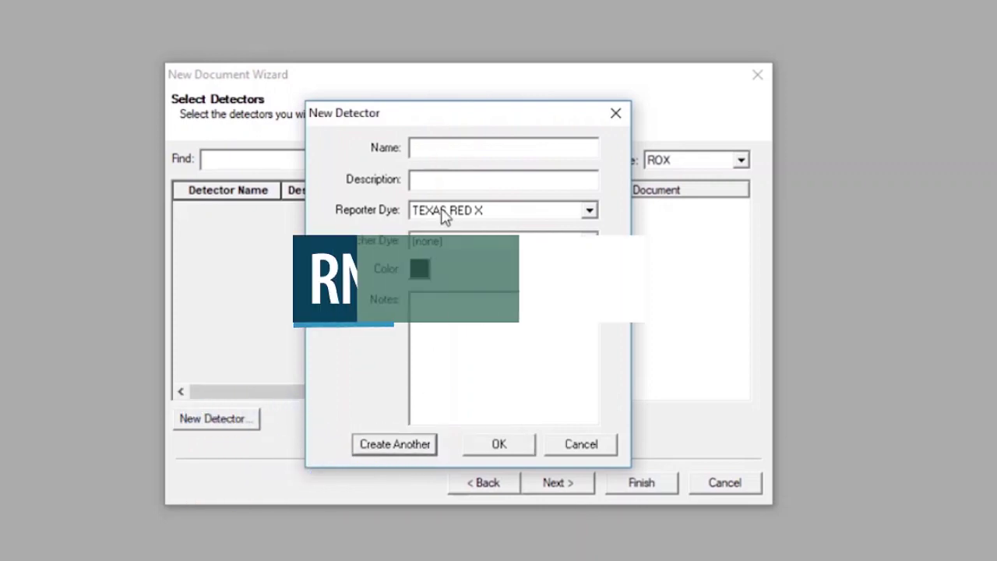
{"action": "left_click", "coordinate": [440, 148]}
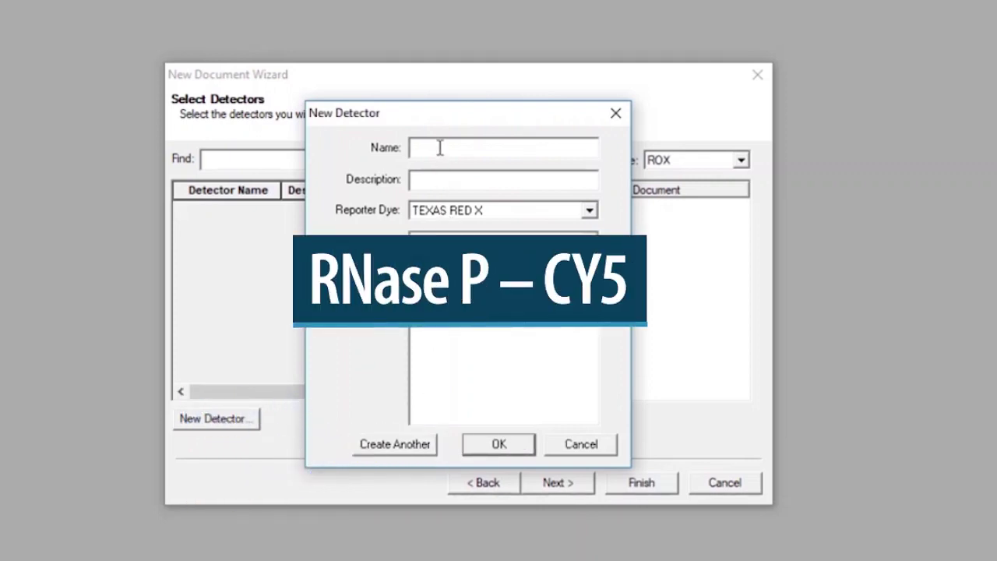
{"action": "type", "text": "RP_m"}
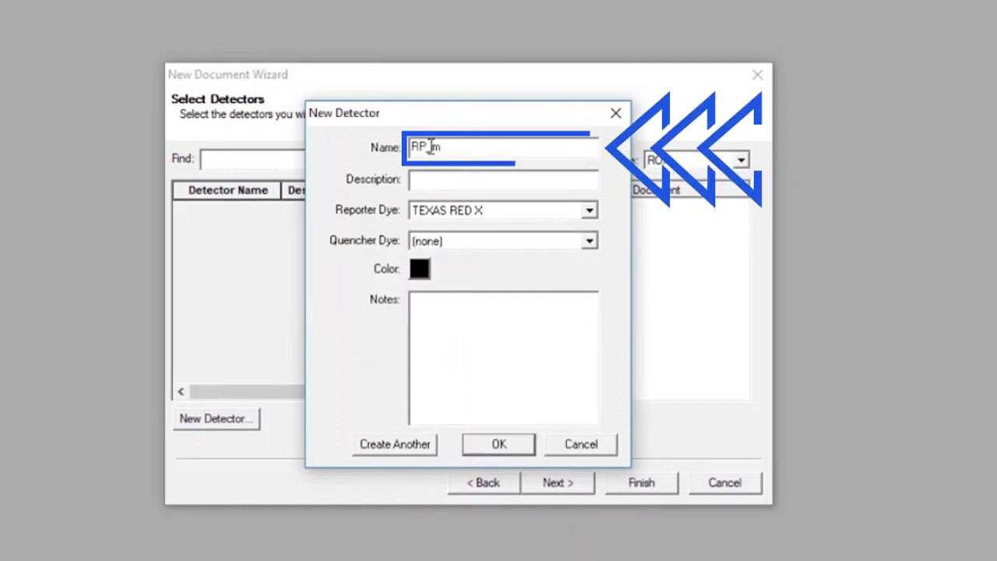
{"action": "left_click", "coordinate": [505, 220]}
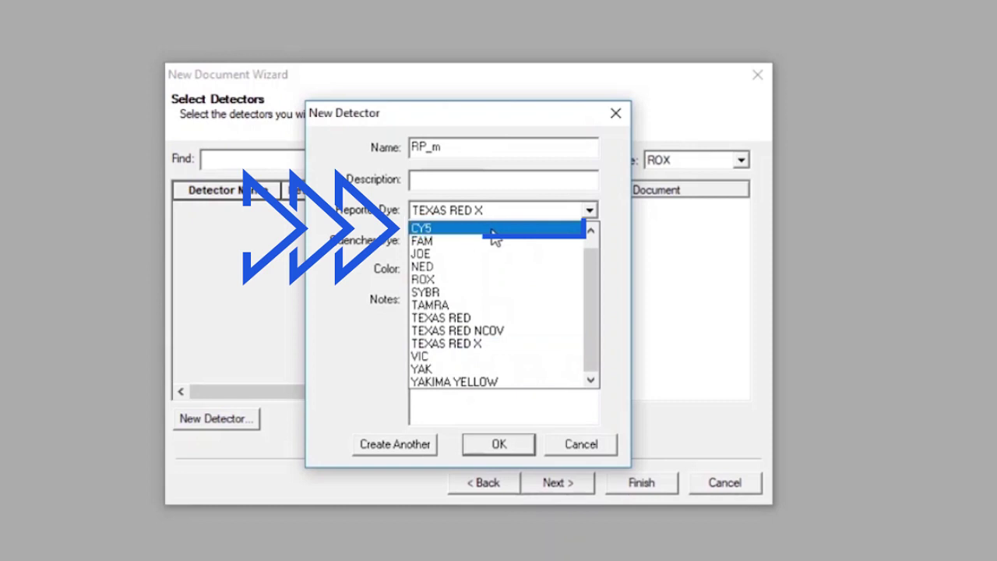
{"action": "left_click", "coordinate": [493, 231]}
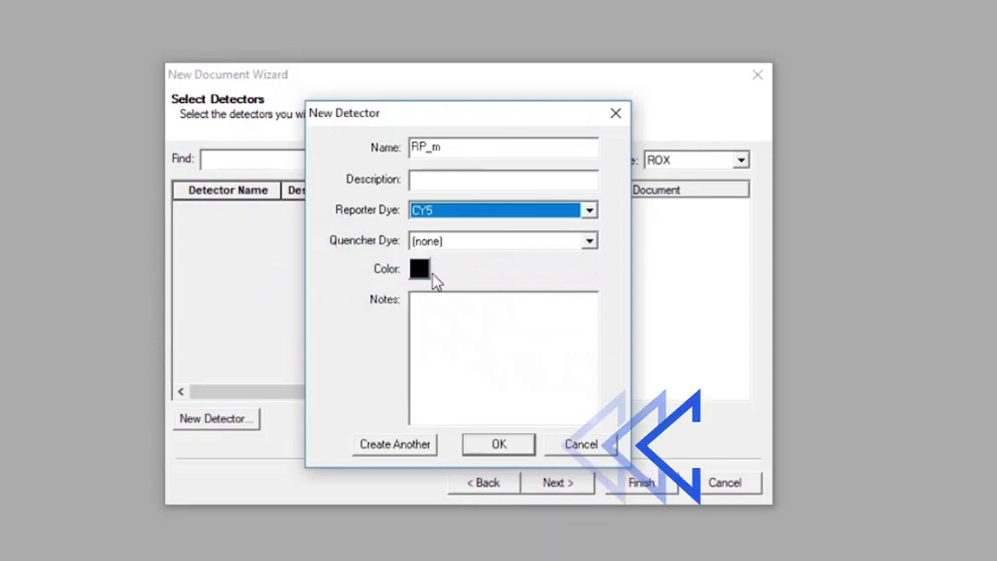
{"action": "left_click", "coordinate": [500, 444]}
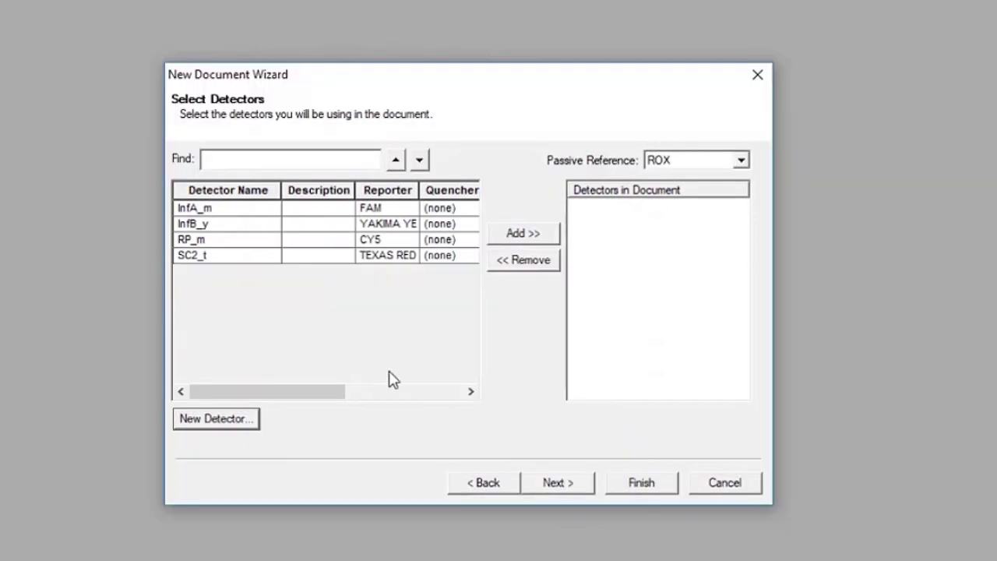
Add the detectors InfA_m, InfB_y, RP_m and SC2_t to the document
{"action": "left_click", "coordinate": [263, 215]}
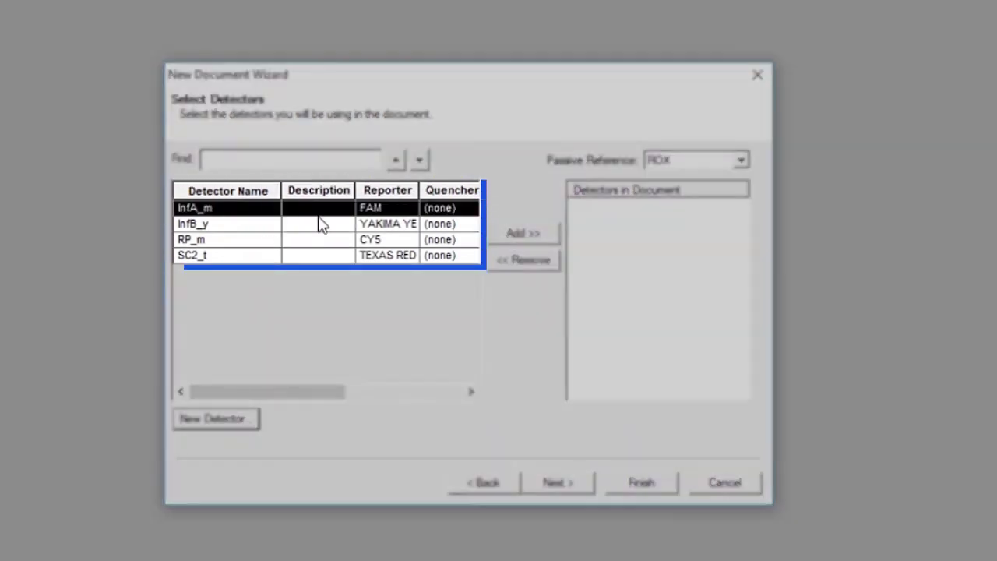
{"action": "left_click", "coordinate": [501, 237]}
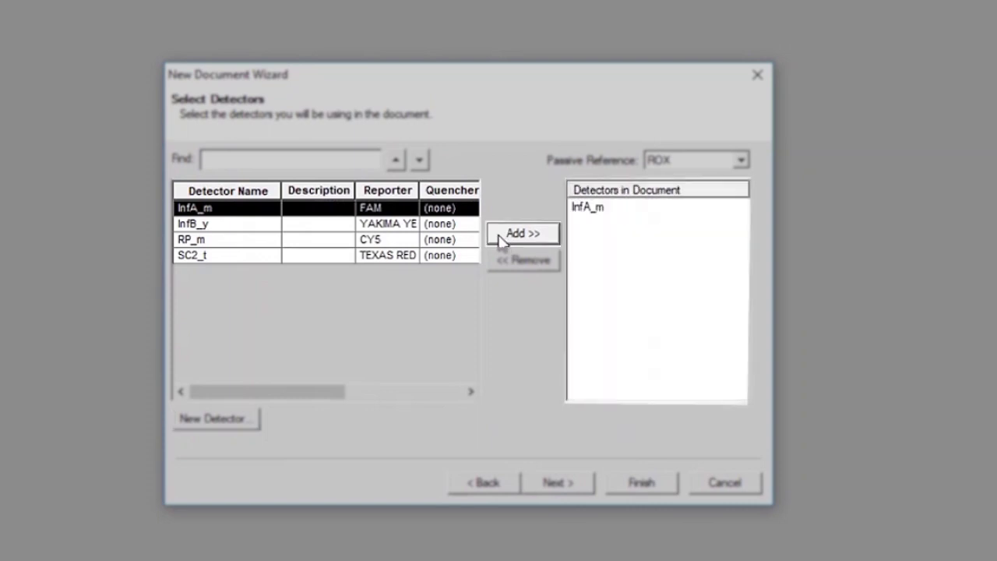
{"action": "left_click", "coordinate": [277, 226]}
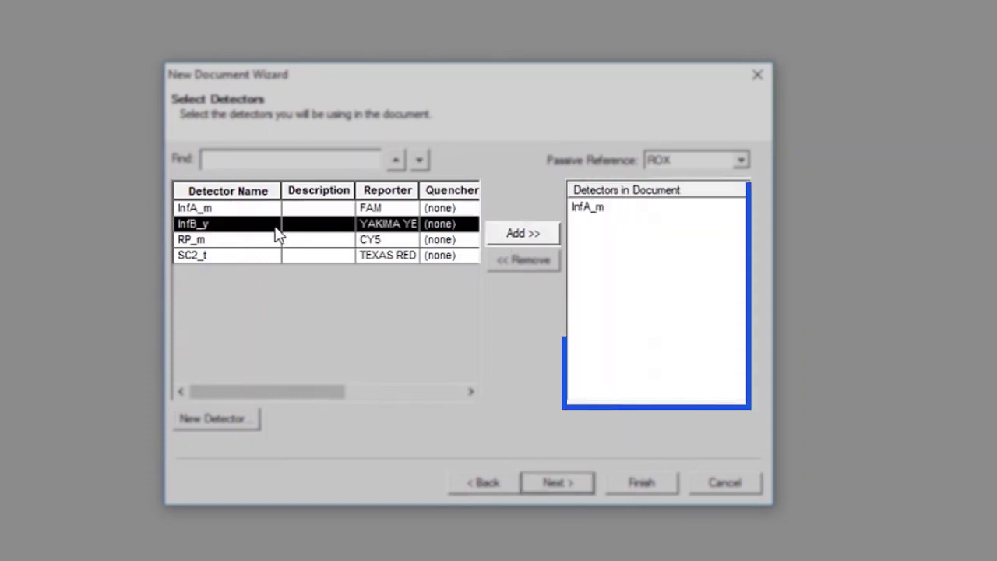
{"action": "left_click", "coordinate": [505, 236]}
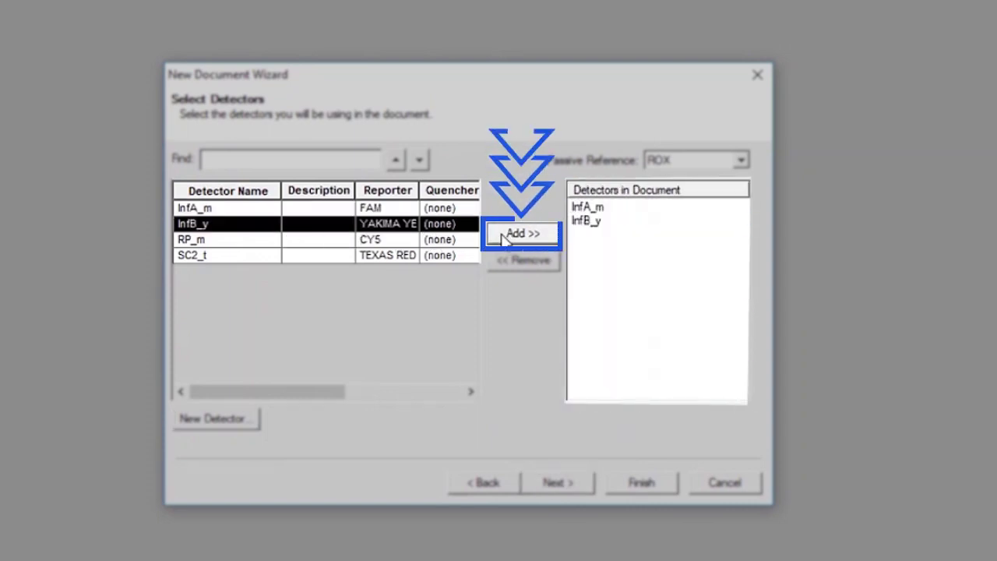
{"action": "left_click", "coordinate": [273, 243]}
{"action": "left_click", "coordinate": [508, 235]}
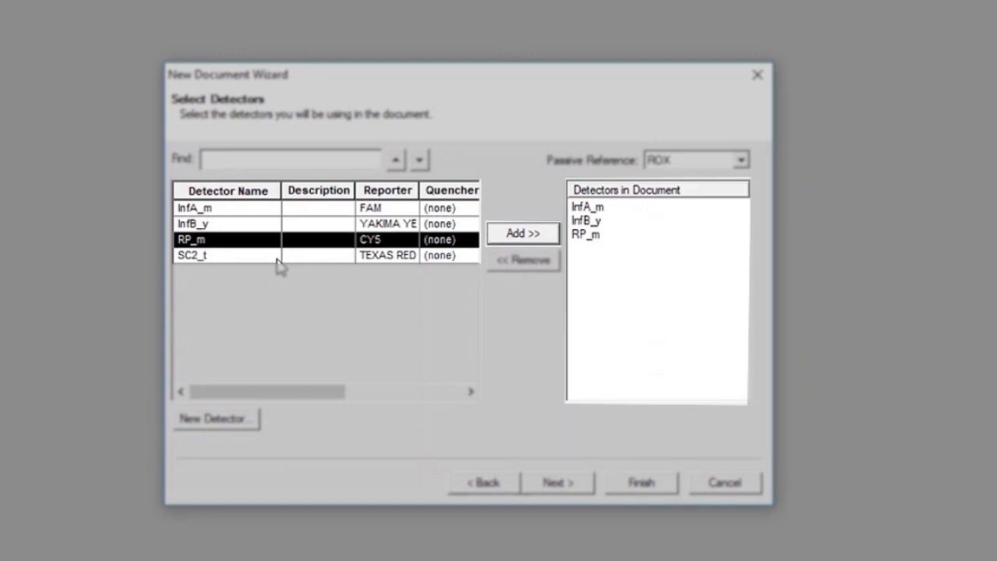
{"action": "left_click", "coordinate": [274, 258]}
{"action": "left_click", "coordinate": [503, 237]}
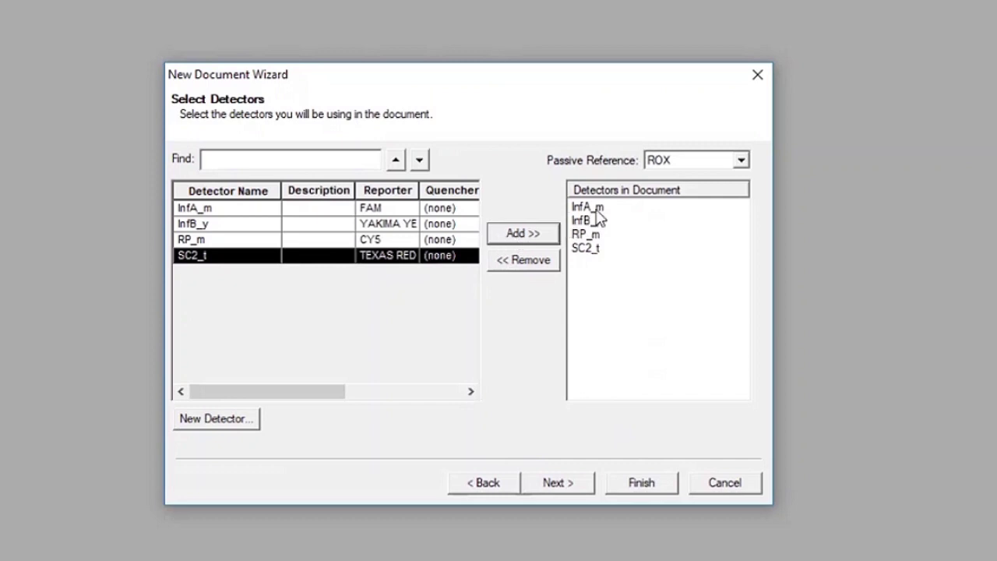
Set the passive reference to (none) and proceed to the sample plate setup
{"action": "left_click", "coordinate": [741, 161]}
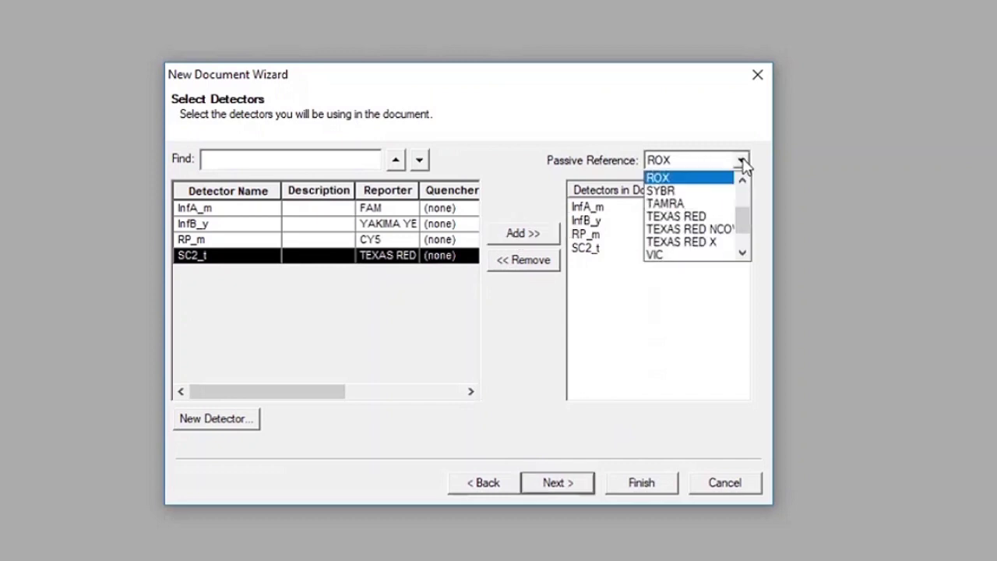
{"action": "left_click", "coordinate": [744, 242]}
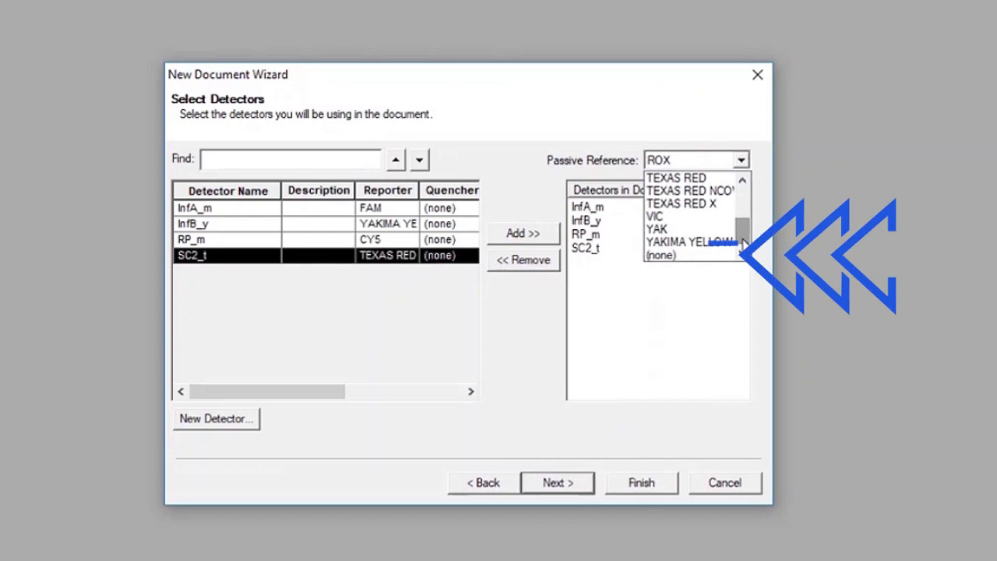
{"action": "left_click", "coordinate": [698, 258]}
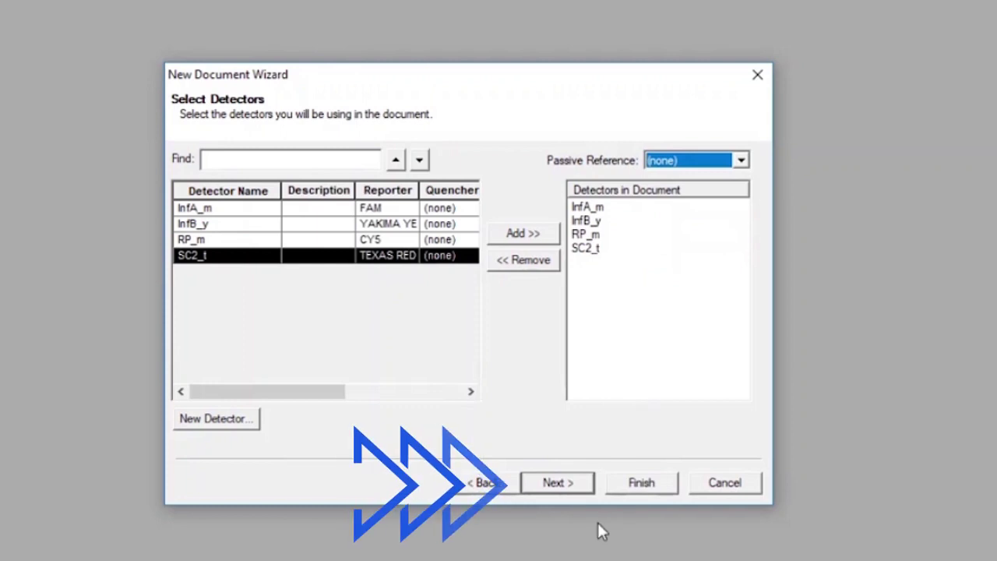
{"action": "left_click", "coordinate": [573, 487]}
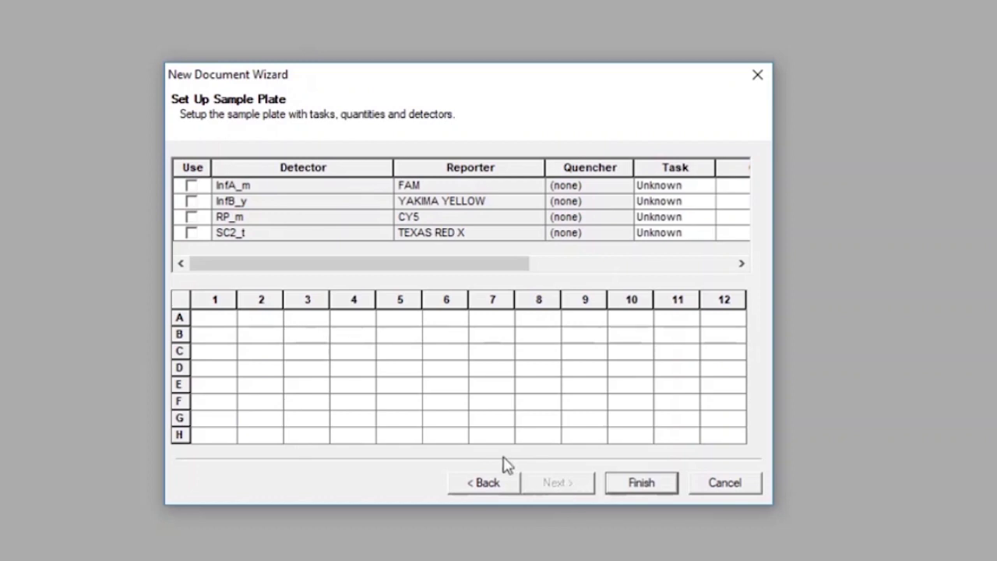
Assign all four detectors to every well of the 96-well plate and finish creating the document
{"action": "left_click", "coordinate": [179, 304]}
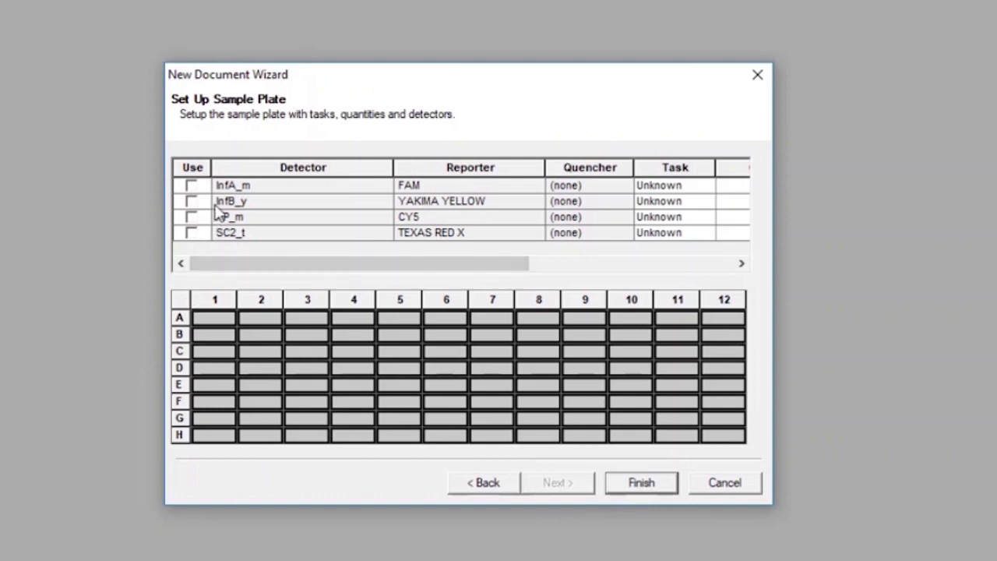
{"action": "left_click", "coordinate": [190, 186]}
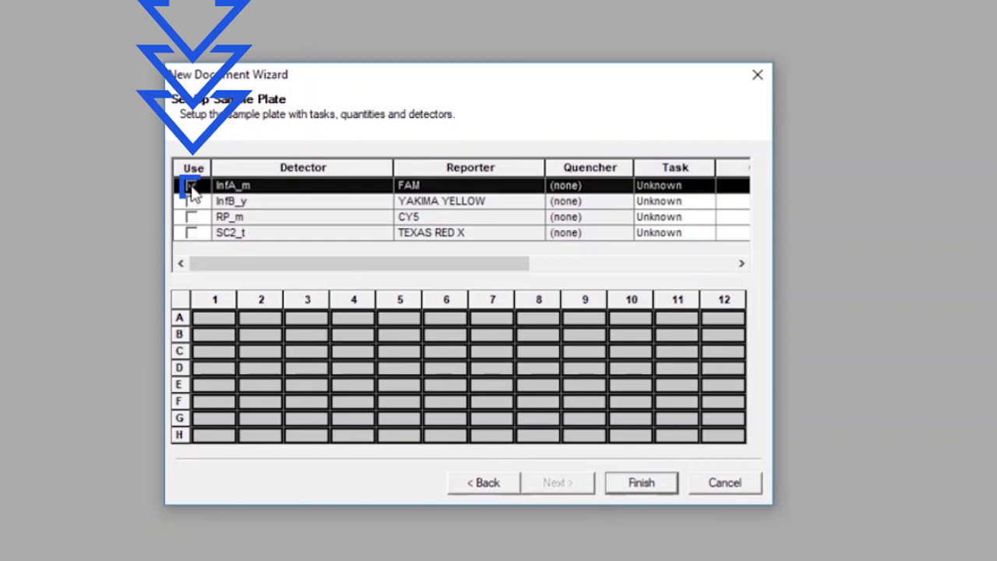
{"action": "left_click", "coordinate": [192, 202]}
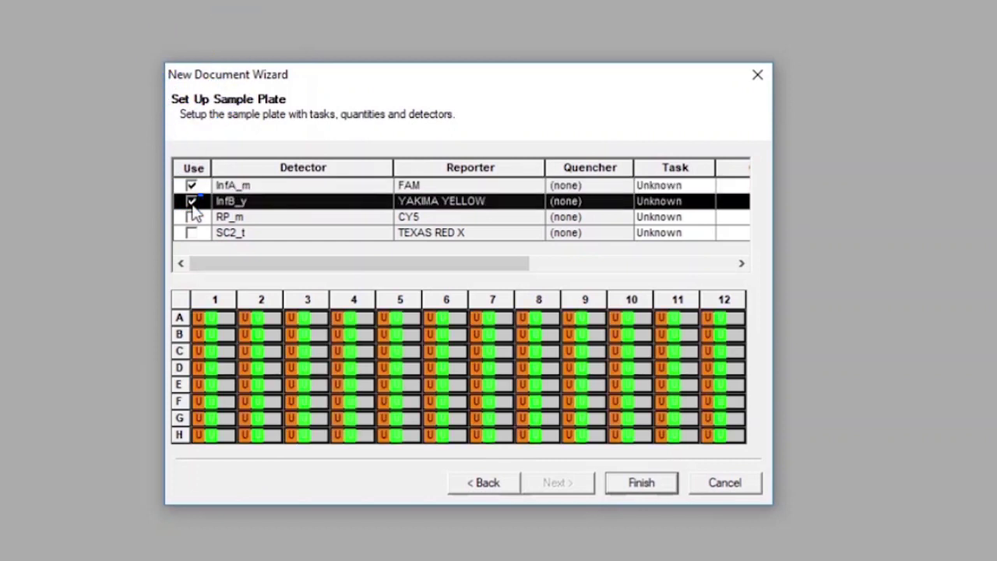
{"action": "left_click", "coordinate": [192, 217]}
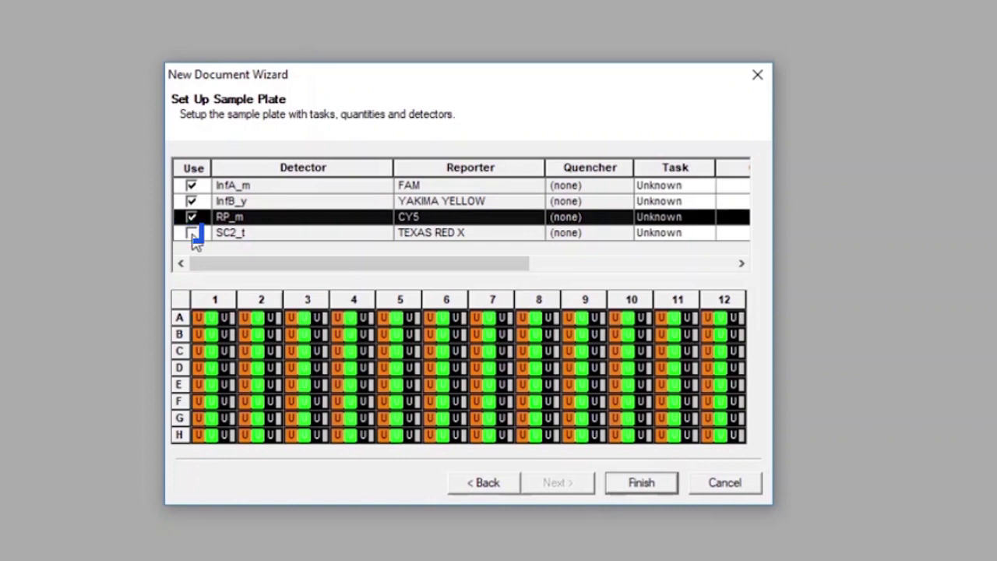
{"action": "left_click", "coordinate": [192, 233]}
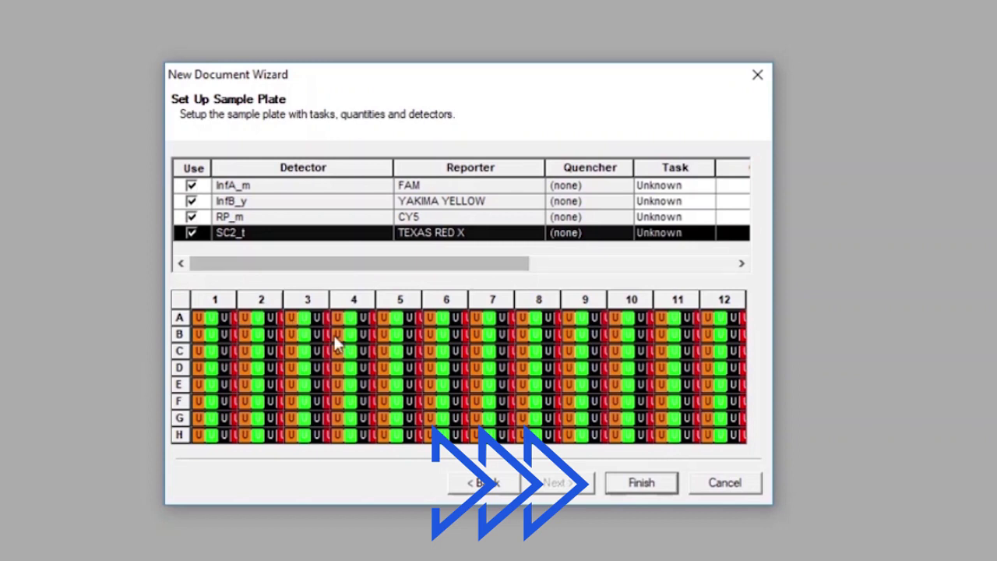
{"action": "left_click", "coordinate": [630, 478]}
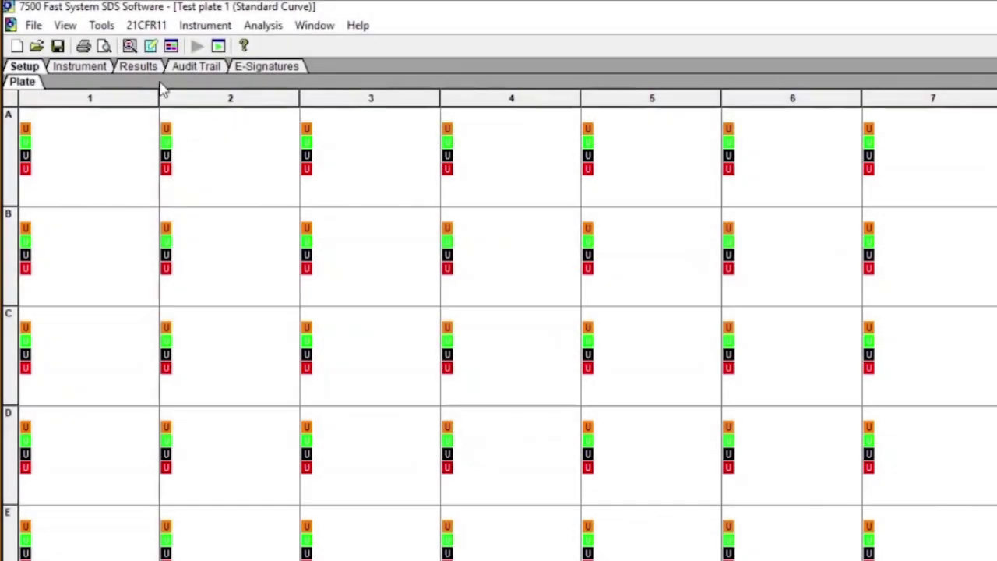
Using the Well Inspector, name well A1 Sample 01 and well B1 Sample 02
{"action": "left_click", "coordinate": [129, 46]}
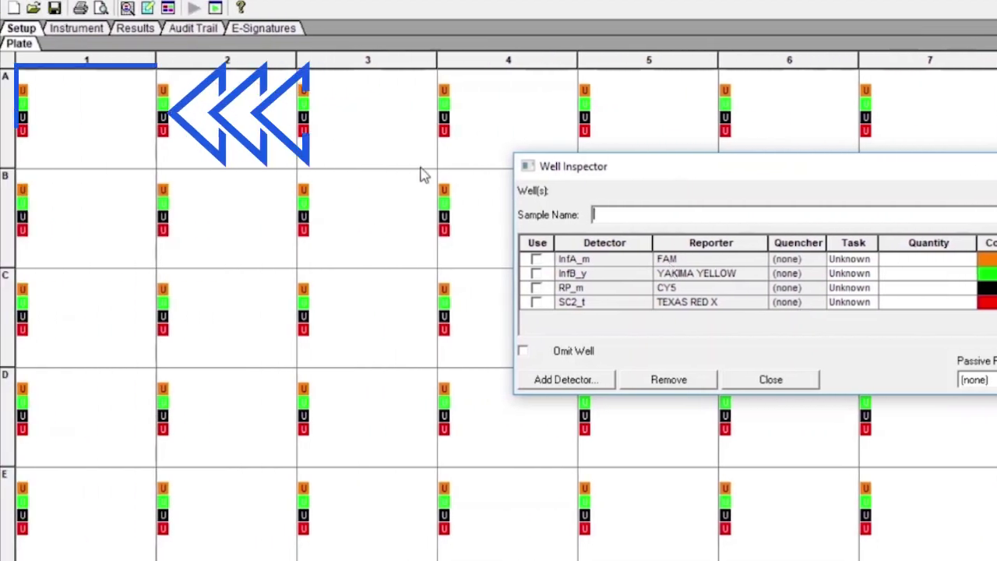
{"action": "left_click", "coordinate": [113, 112]}
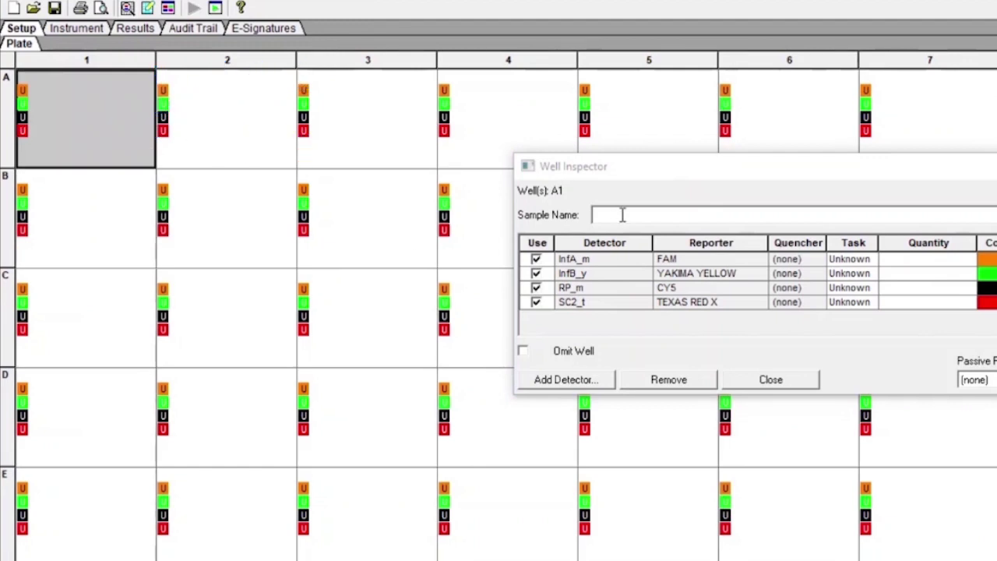
{"action": "type", "text": "Sample 01"}
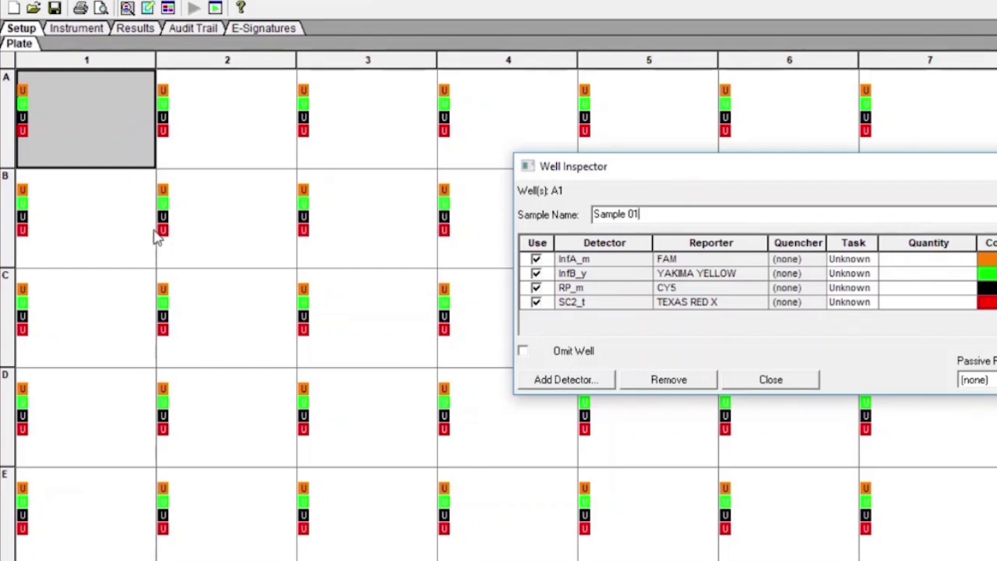
{"action": "left_click", "coordinate": [106, 227]}
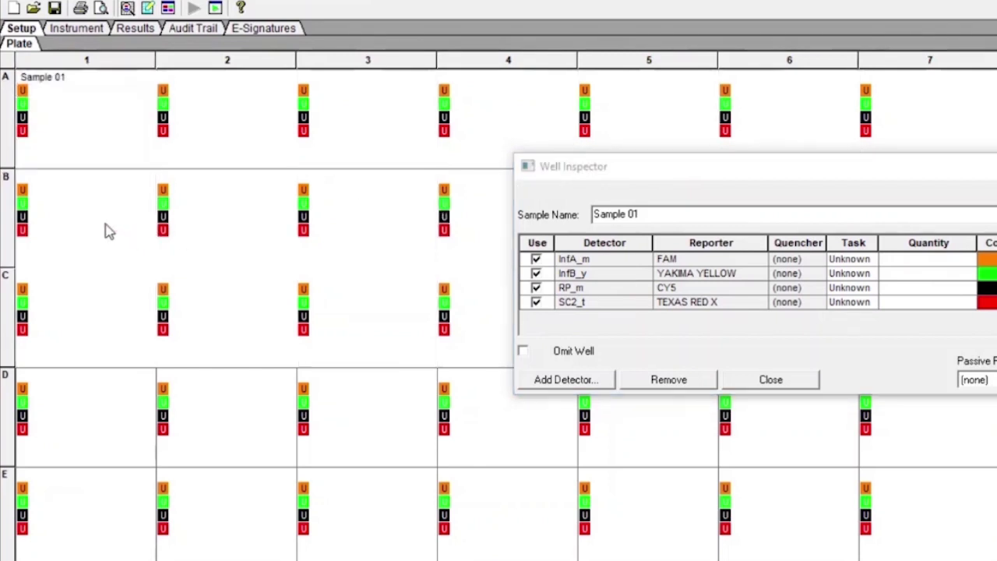
{"action": "left_click", "coordinate": [614, 212]}
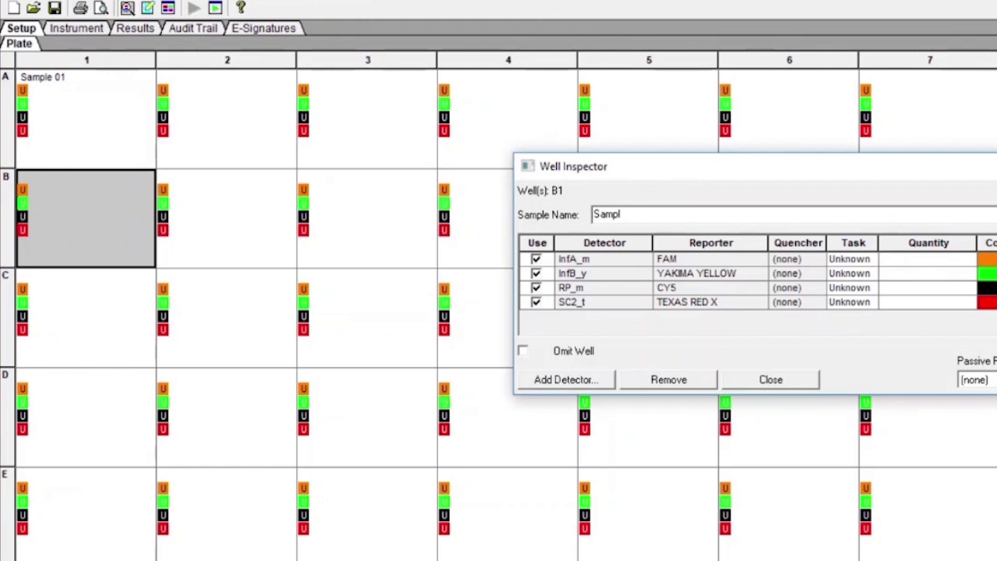
{"action": "type", "text": "Sample 02"}
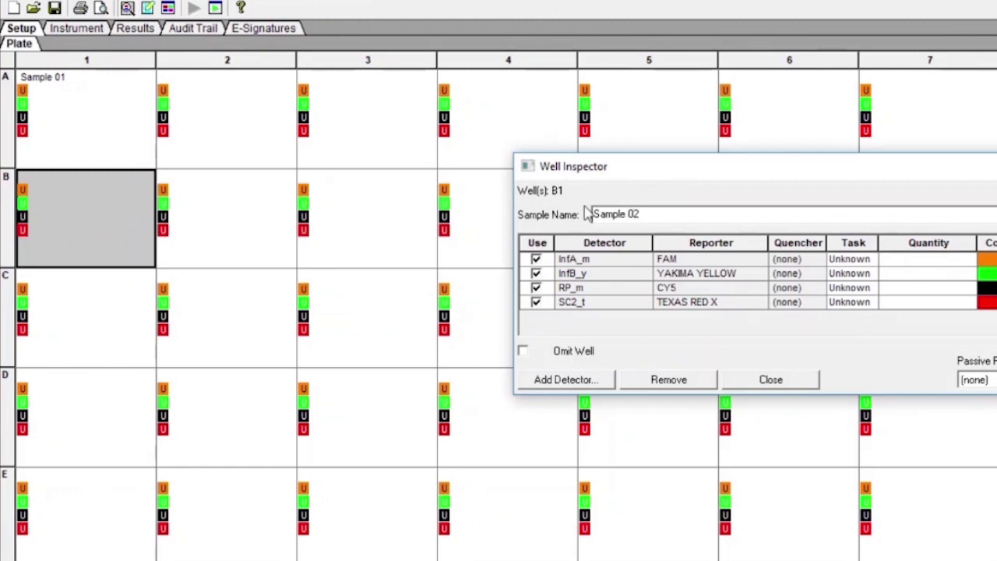
Name the remaining wells consecutively down each column, starting with Sample 03 in C1, and close the Well Inspector
{"action": "left_click", "coordinate": [80, 332]}
{"action": "left_click", "coordinate": [623, 213]}
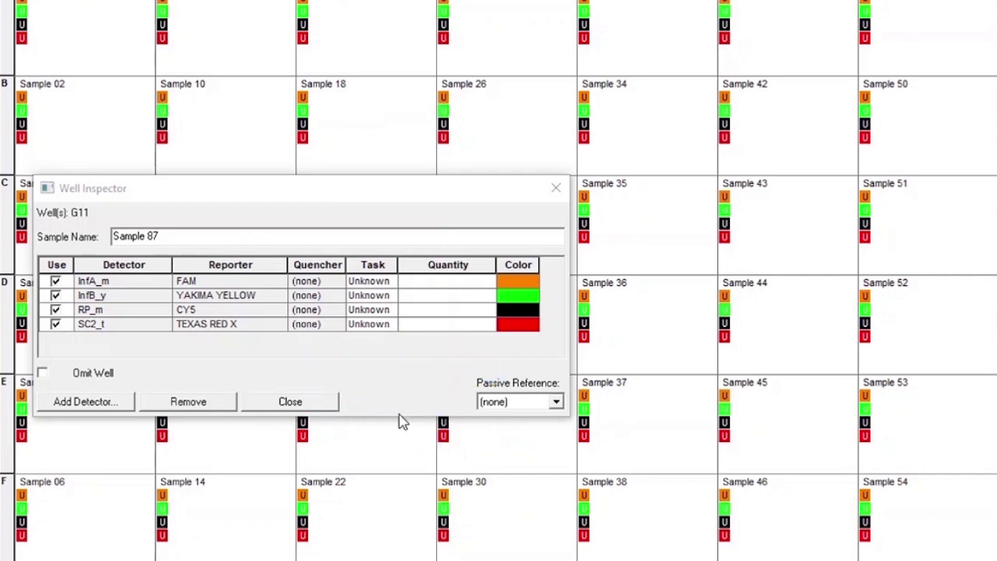
{"action": "left_click", "coordinate": [329, 411]}
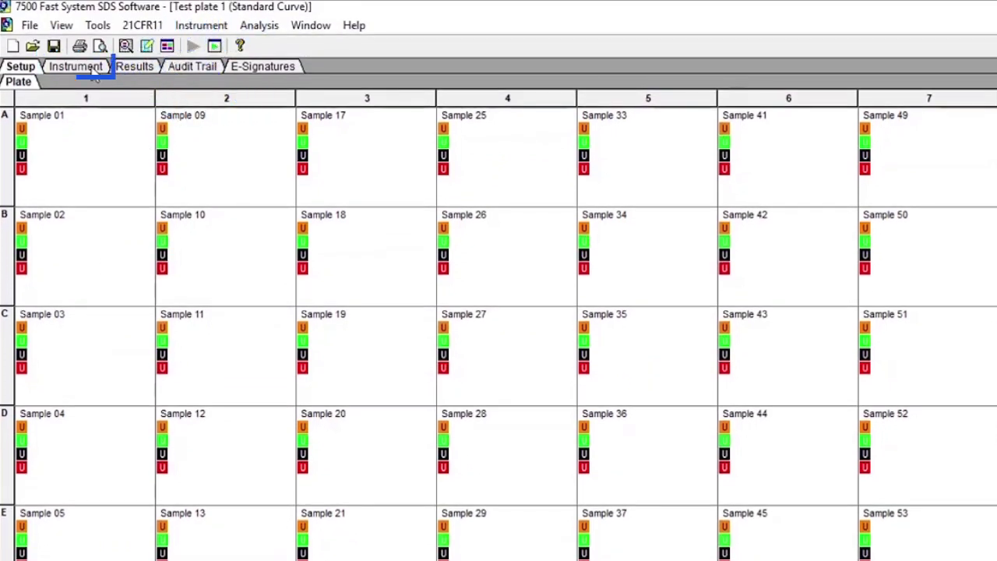
Add a second step to Stage 1 of the instrument's thermal profile
{"action": "left_click", "coordinate": [94, 70]}
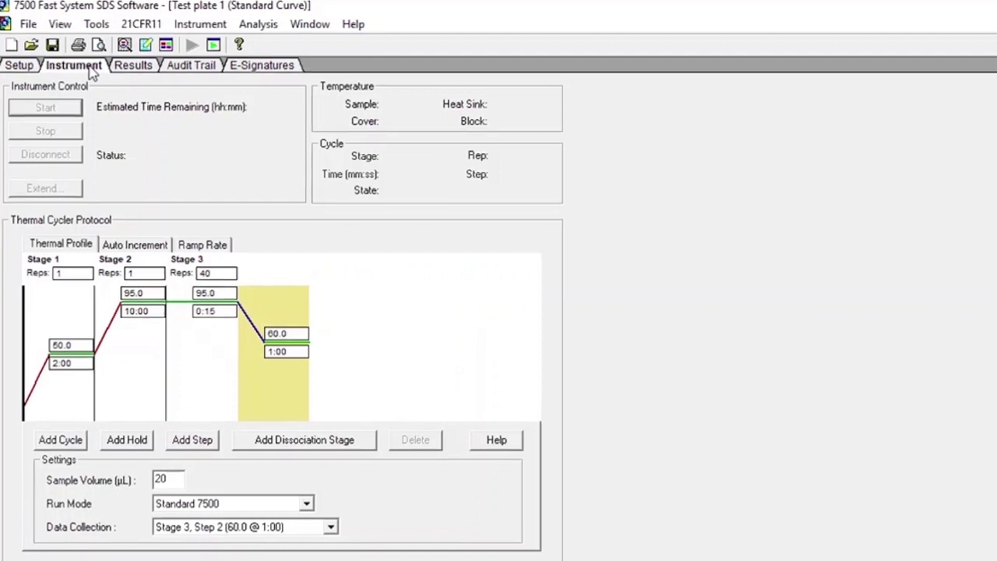
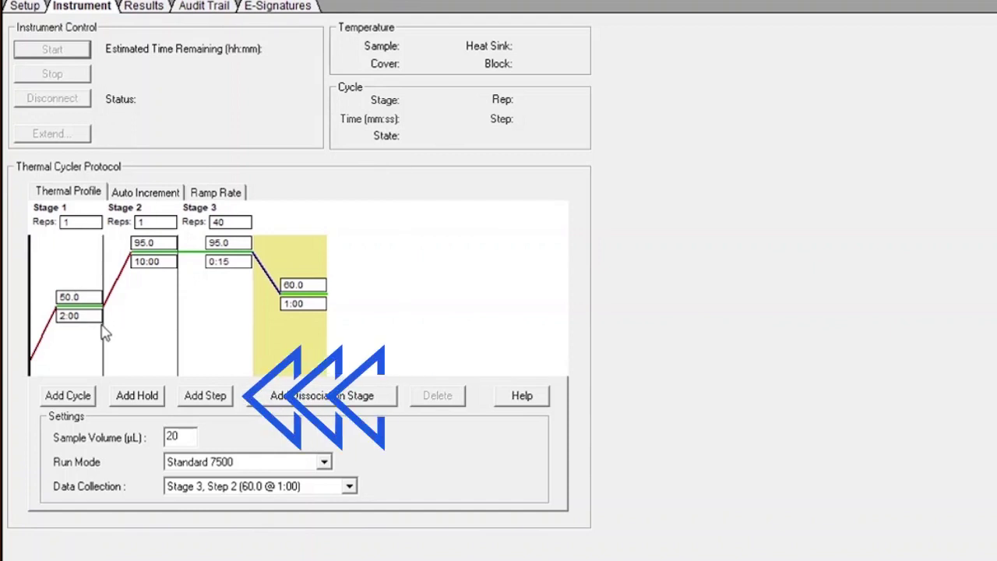
{"action": "left_click", "coordinate": [208, 399]}
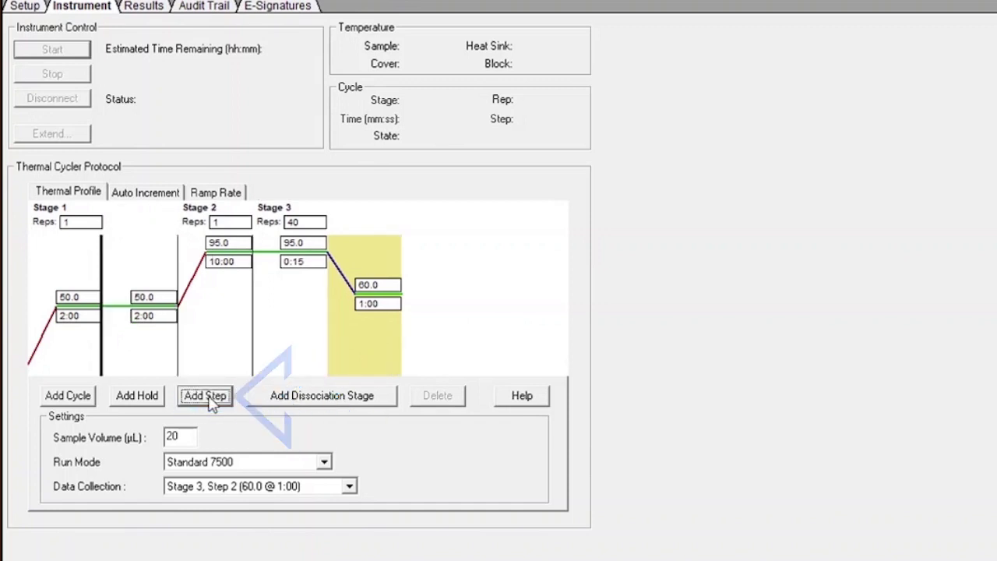
Set Stage 1's first step temperature to 25.0 and its second step duration to 15:00
{"action": "left_click", "coordinate": [90, 296]}
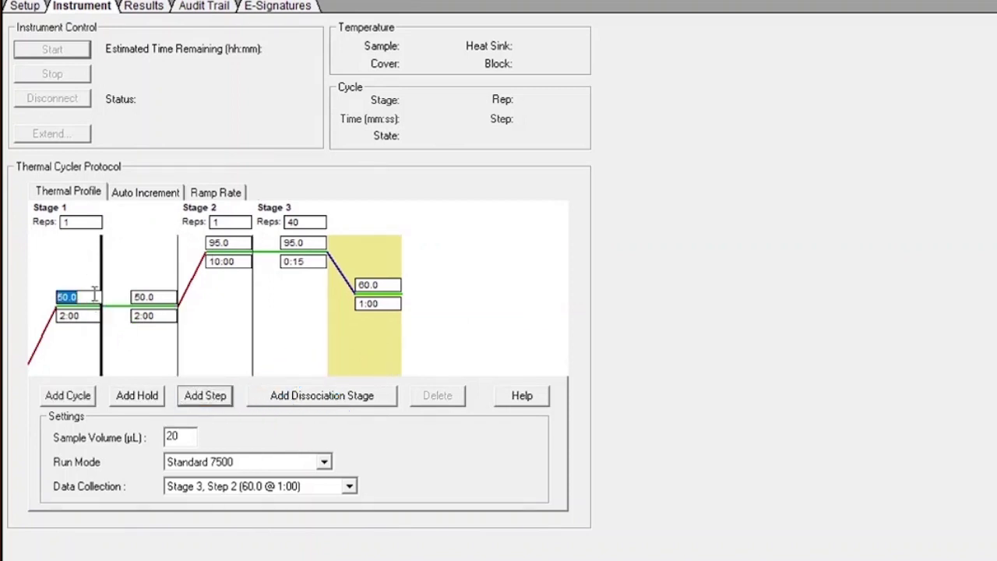
{"action": "type", "text": "25"}
{"action": "left_click", "coordinate": [86, 347]}
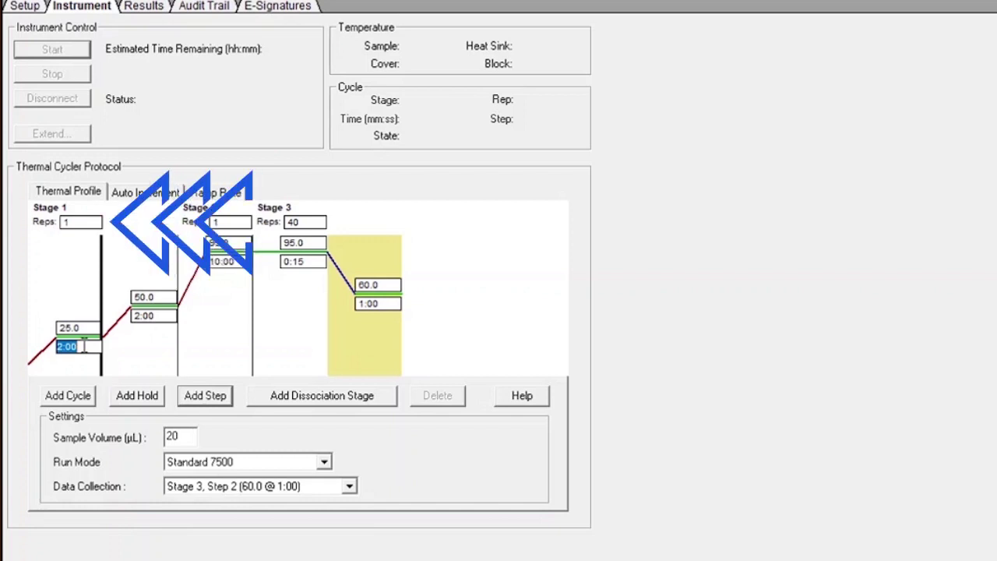
{"action": "left_click", "coordinate": [164, 314]}
{"action": "type", "text": "15"}
{"action": "left_click", "coordinate": [147, 329]}
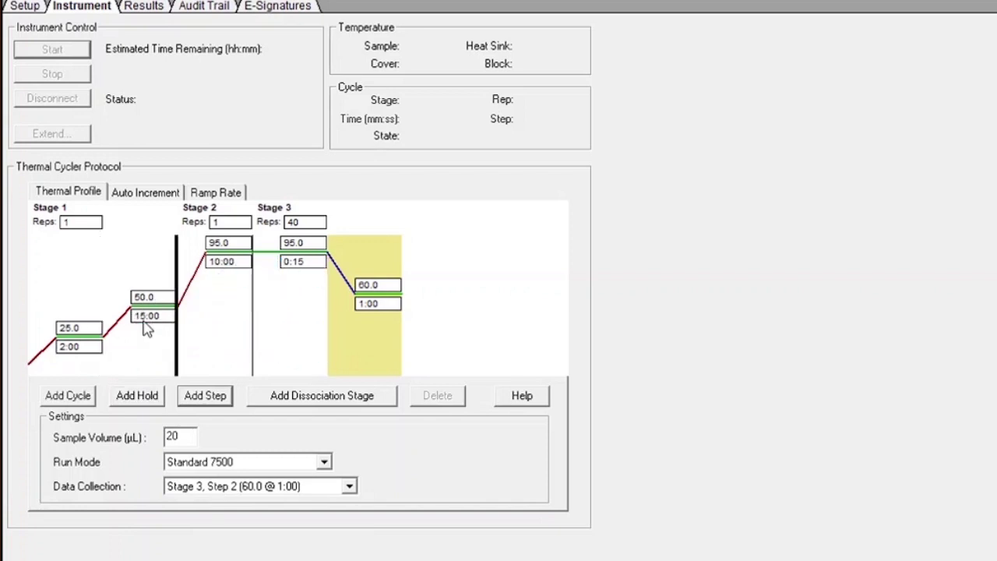
Set the Stage 2 hold time to 2:00
{"action": "double_click", "coordinate": [228, 262]}
{"action": "type", "text": "2"}
{"action": "left_click", "coordinate": [234, 296]}
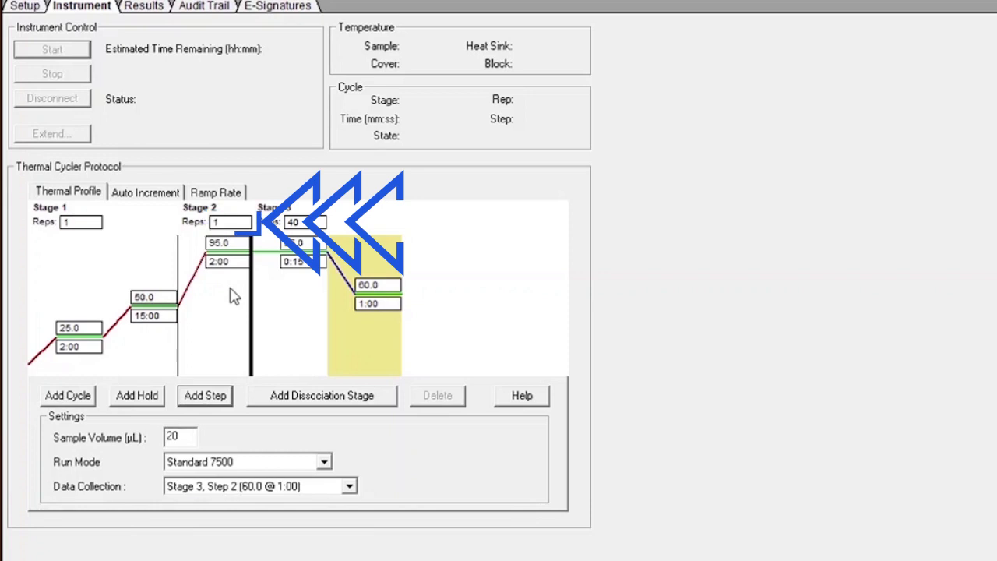
Set Stage 3 to 45 repetitions, with its second step at 55.0 for 0:30
{"action": "double_click", "coordinate": [303, 225]}
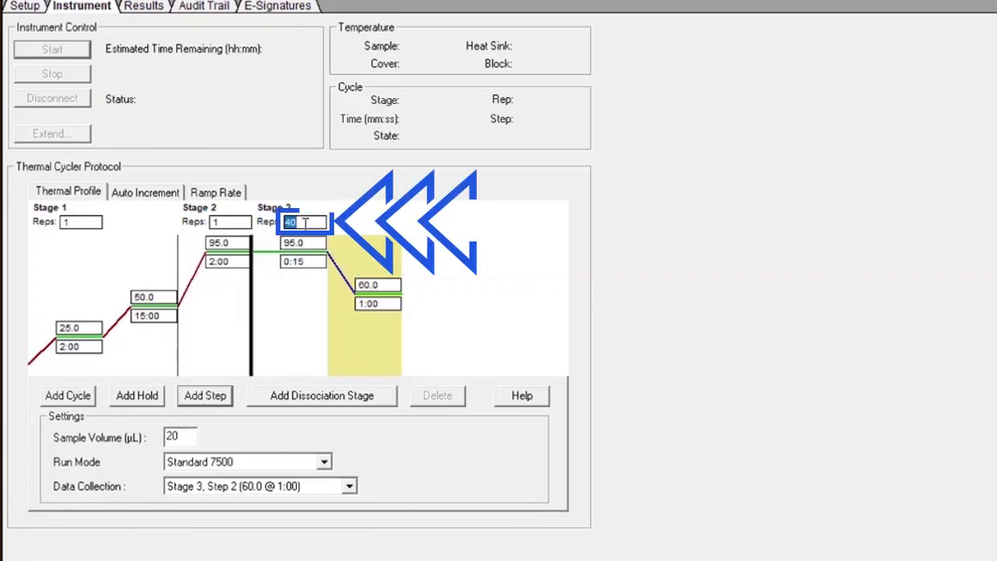
{"action": "type", "text": "45"}
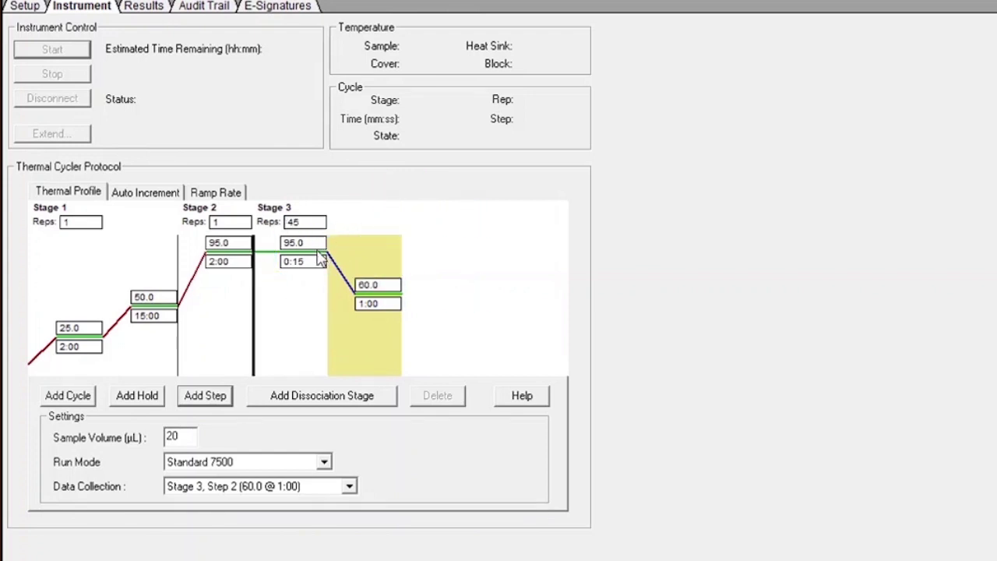
{"action": "left_click", "coordinate": [383, 286]}
{"action": "type", "text": "55"}
{"action": "left_click", "coordinate": [382, 312]}
{"action": "left_click", "coordinate": [384, 312]}
{"action": "key", "text": "BackSpace"}
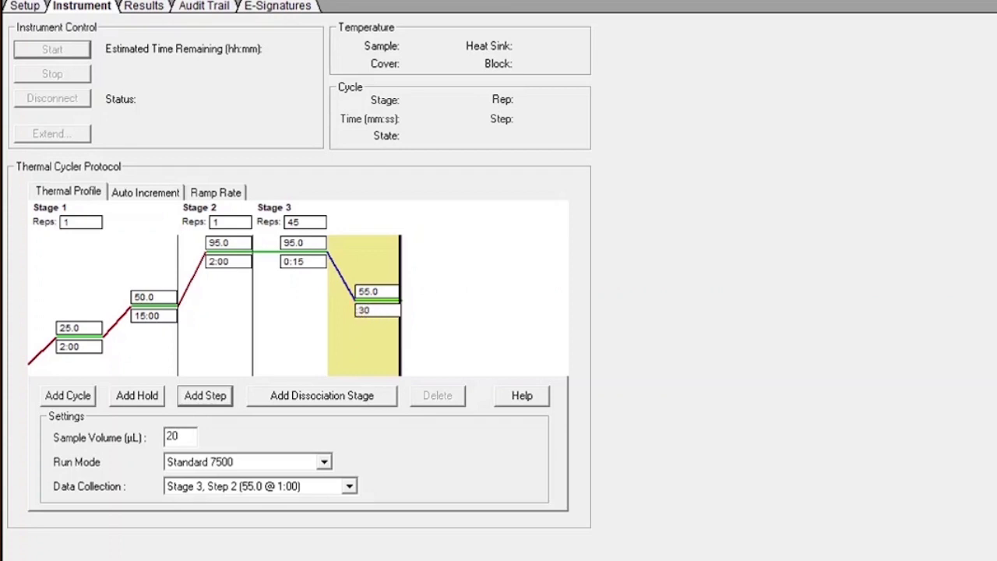
{"action": "left_click", "coordinate": [485, 303]}
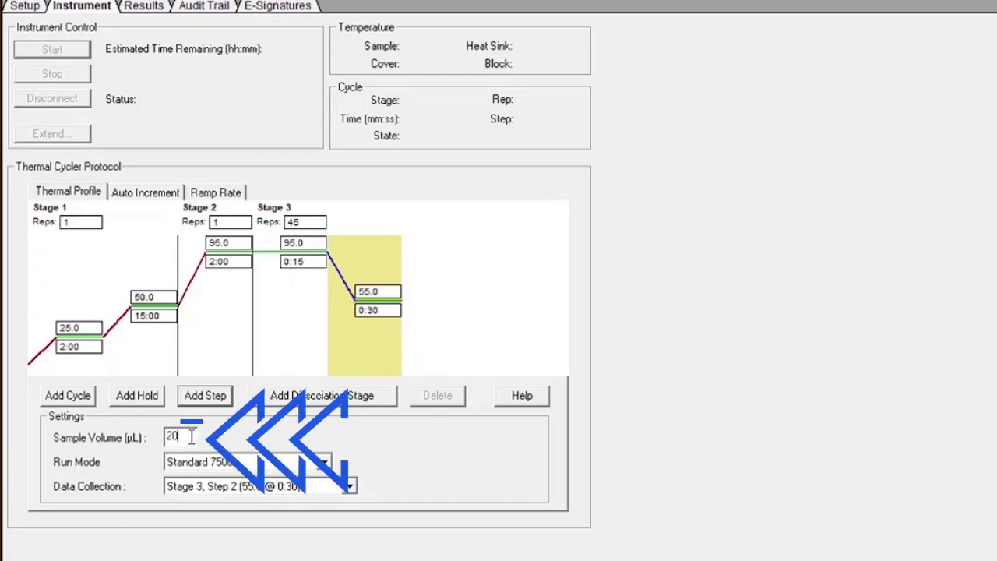
Set the sample volume to 25 µL and the Stage 2 hold time to 3:00
{"action": "key", "text": "BackSpace"}
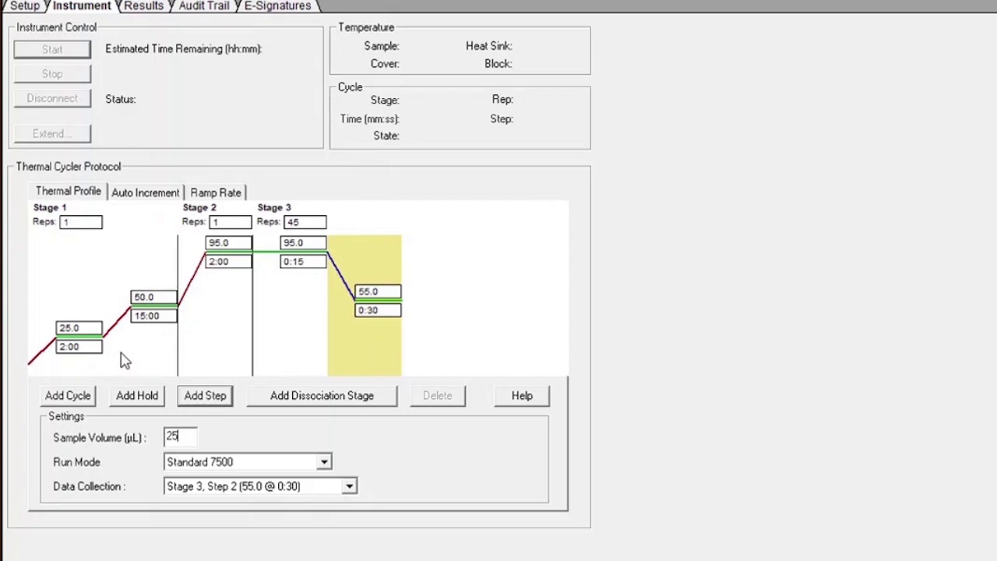
{"action": "left_click", "coordinate": [234, 261]}
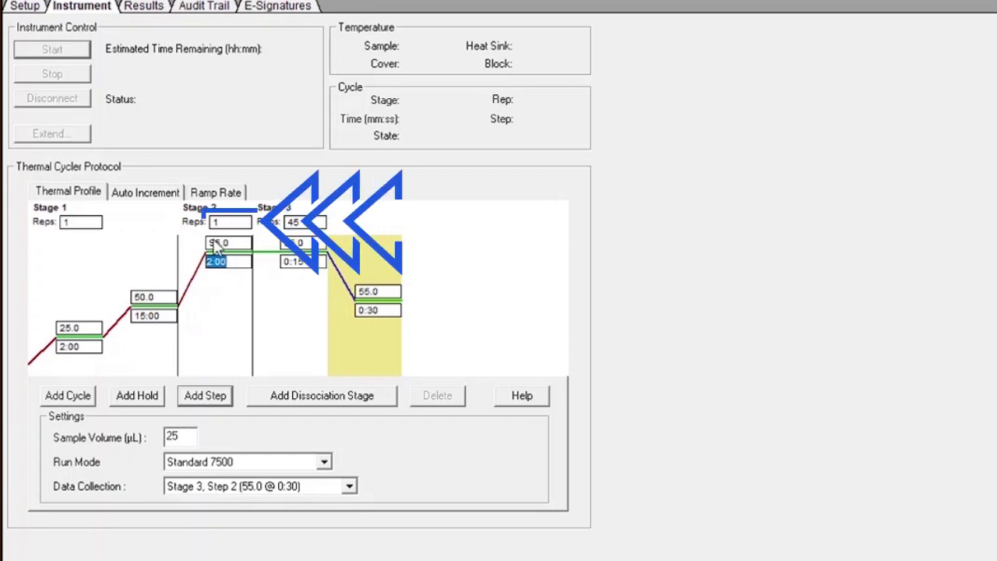
{"action": "type", "text": "3"}
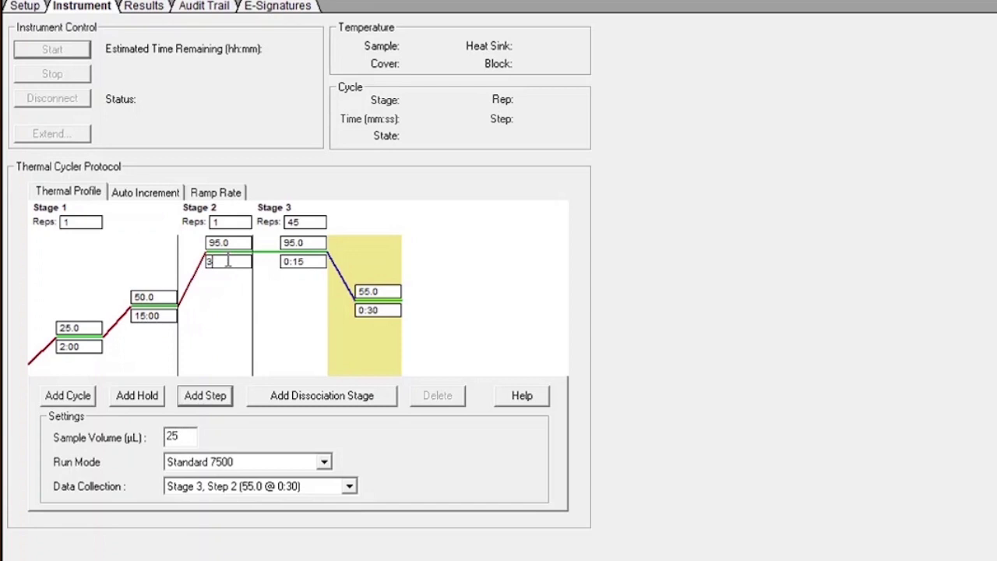
{"action": "left_click", "coordinate": [224, 289]}
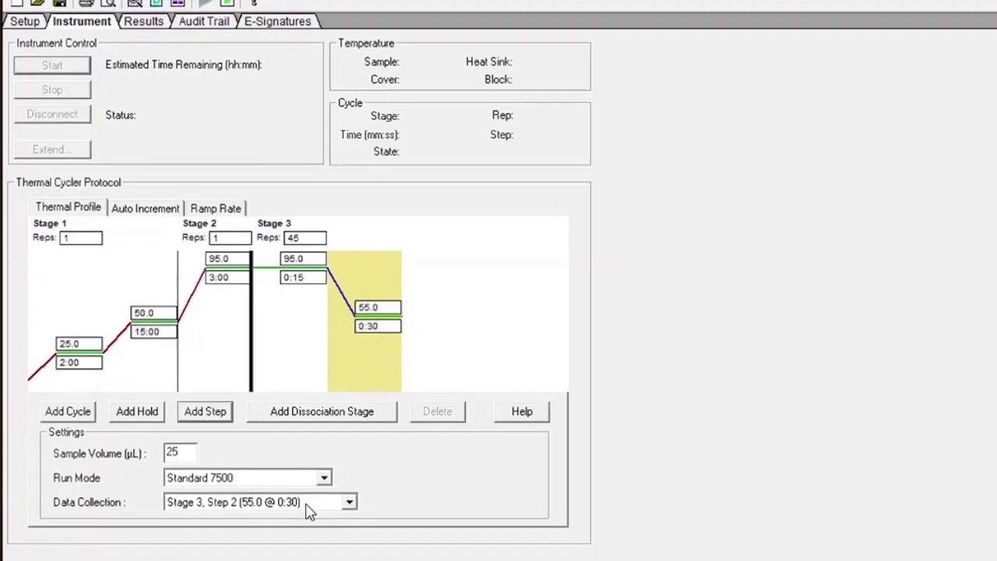
Save the run setup on the Desktop as an SDS template (*.sdt) named Test plate 1
{"action": "left_click", "coordinate": [35, 29]}
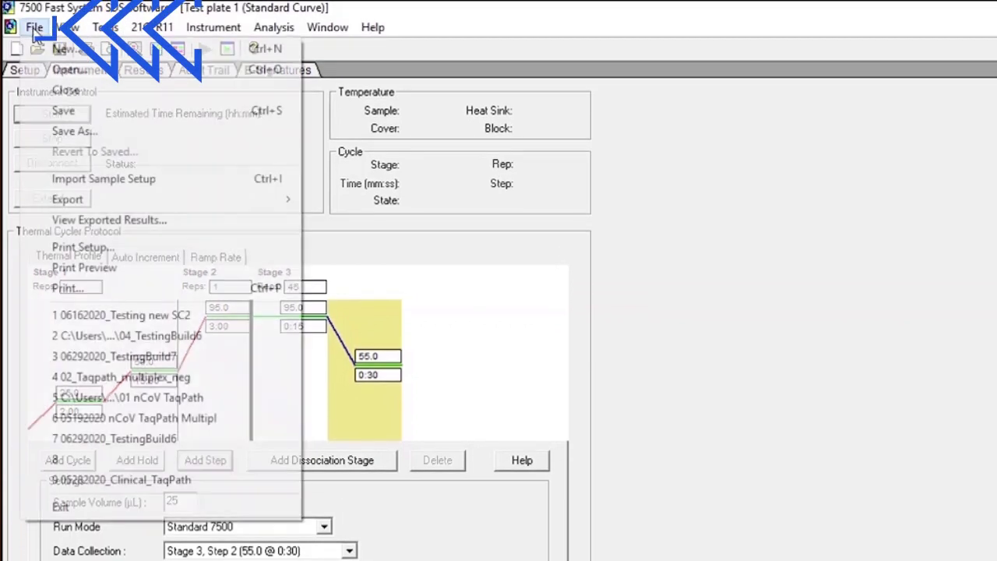
{"action": "left_click", "coordinate": [78, 134]}
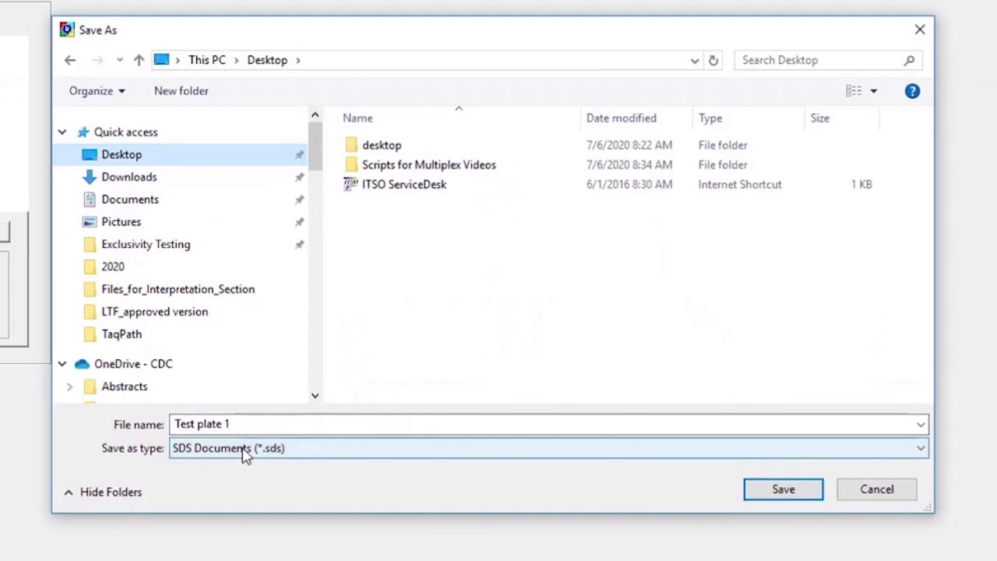
{"action": "left_click", "coordinate": [242, 452]}
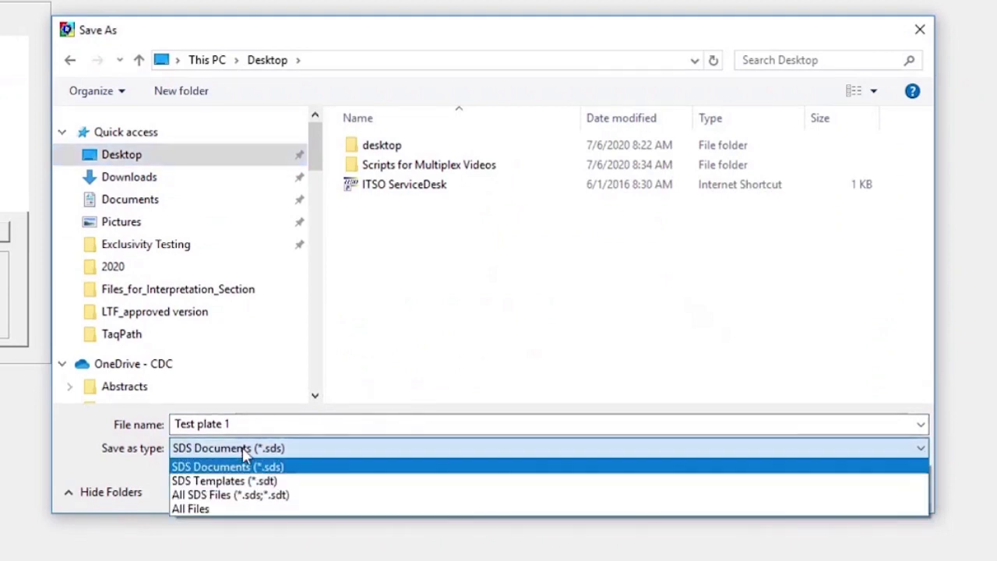
{"action": "left_click", "coordinate": [254, 478]}
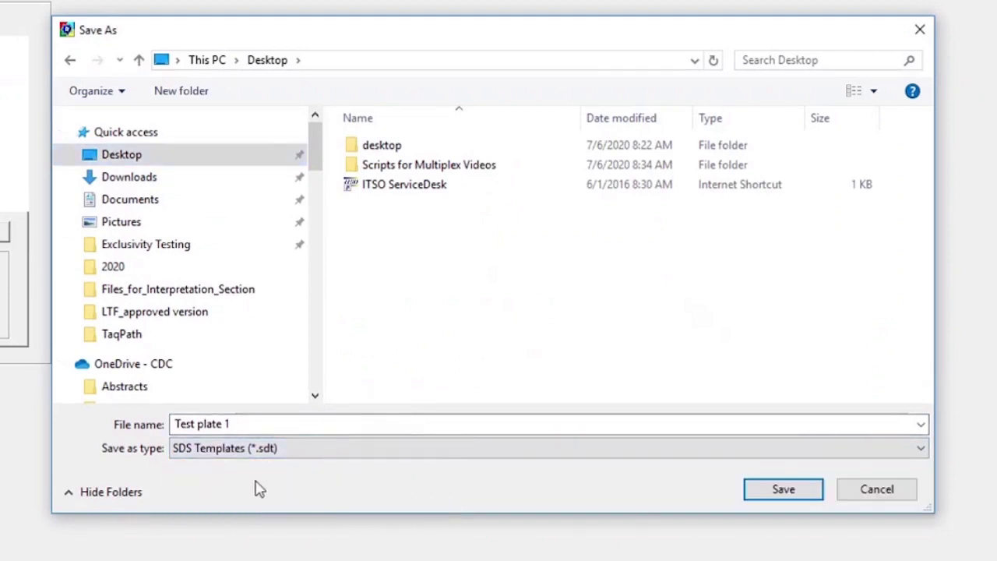
{"action": "left_click", "coordinate": [766, 491]}
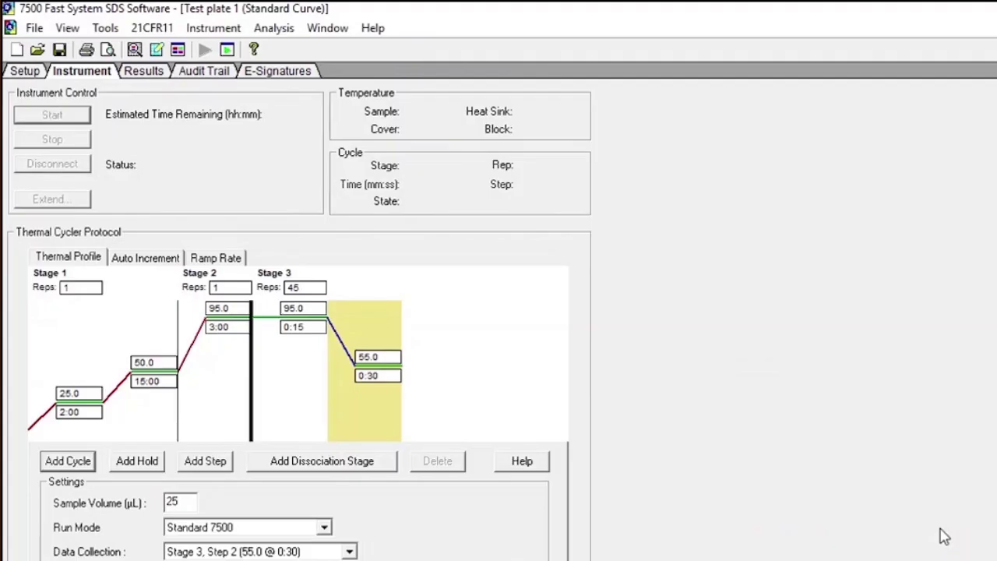
Save the plate on the Desktop as an SDS document (*.sds) named Test plate 1
{"action": "left_click", "coordinate": [35, 28]}
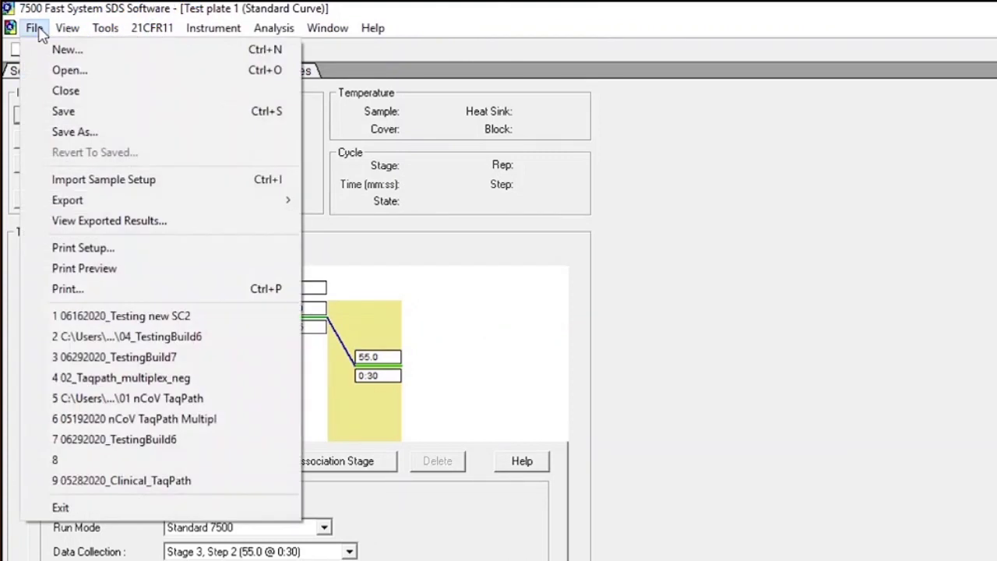
{"action": "left_click", "coordinate": [75, 132]}
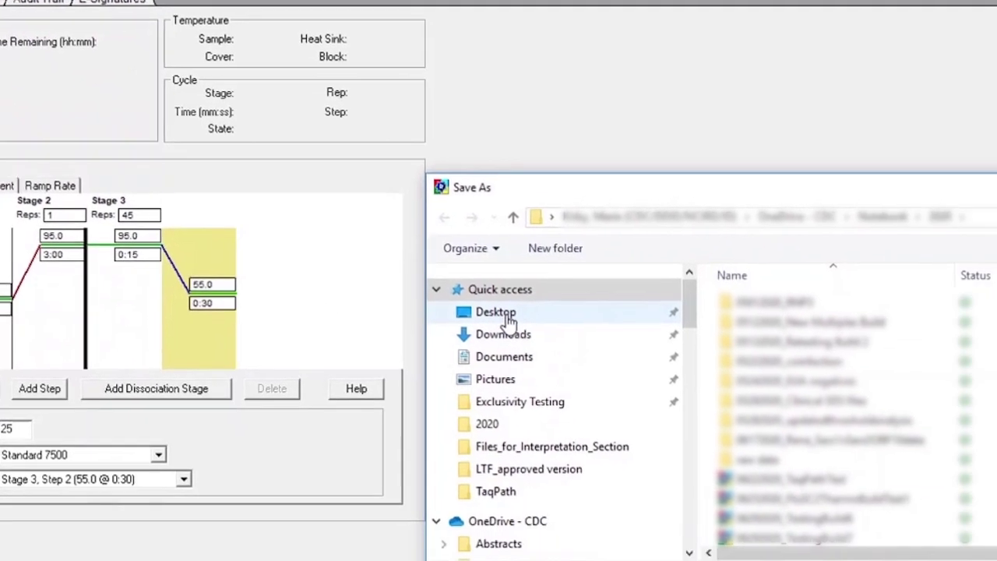
{"action": "left_click", "coordinate": [507, 314]}
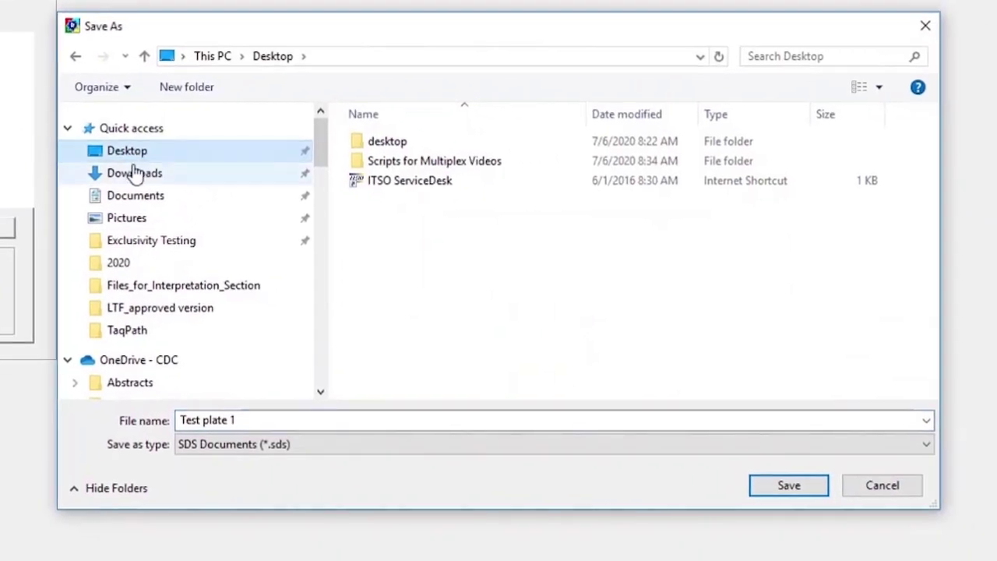
{"action": "left_click", "coordinate": [207, 446]}
{"action": "left_click", "coordinate": [218, 466]}
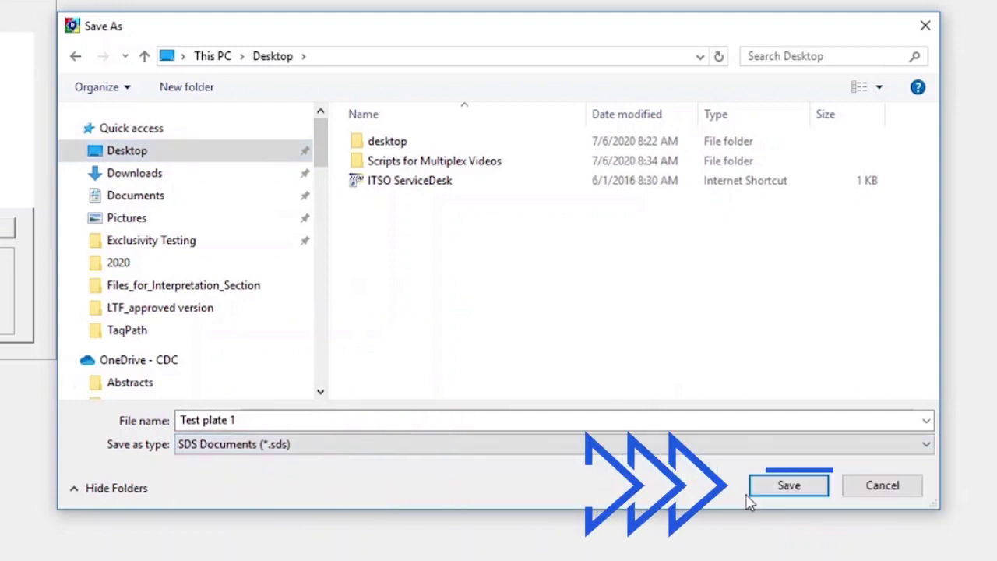
{"action": "left_click", "coordinate": [787, 486]}
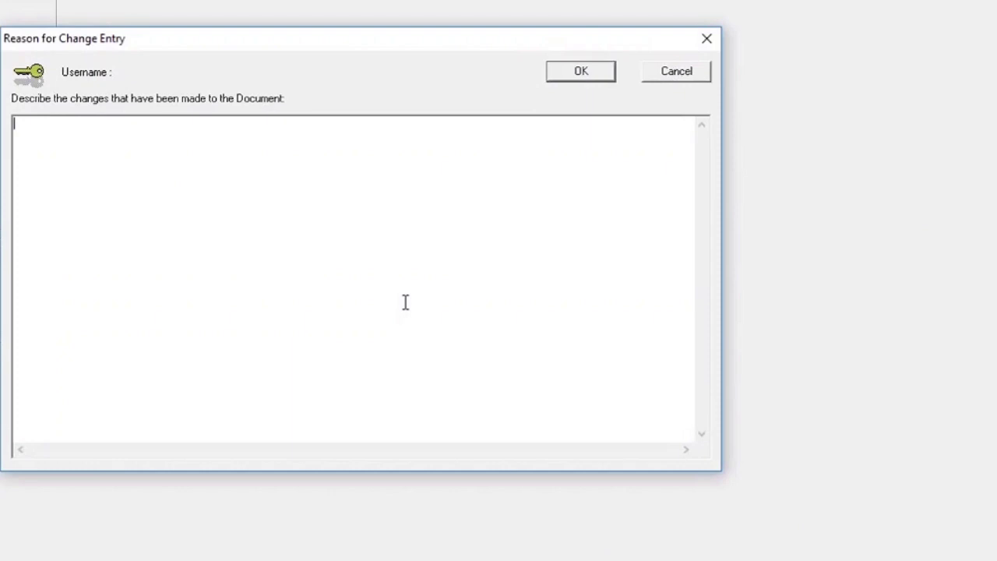